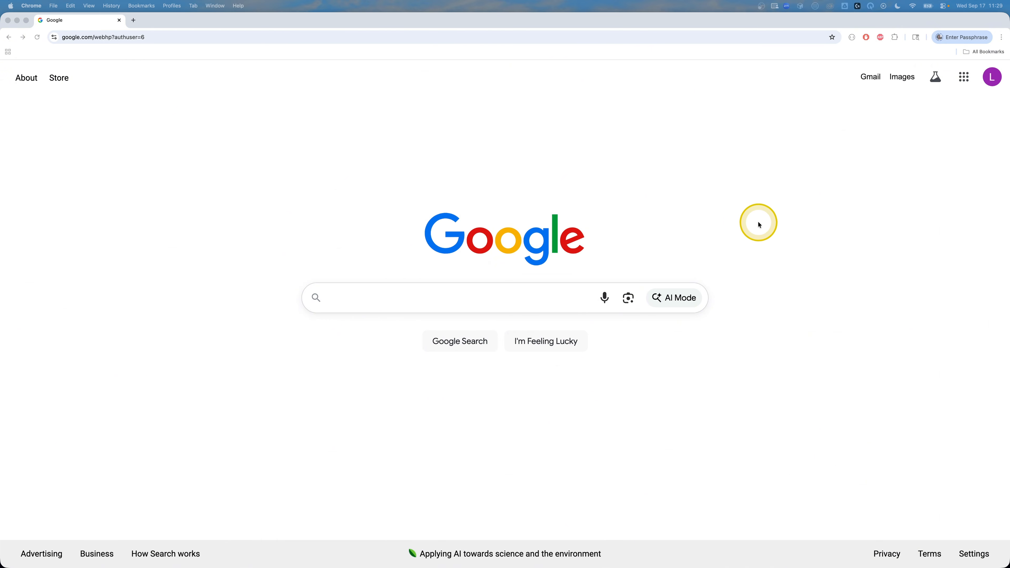
Open Google Slides from the Google homepage and create a blank presentation, dismissing the sidebar introduction.
{"action": "left_click", "coordinate": [767, 134]}
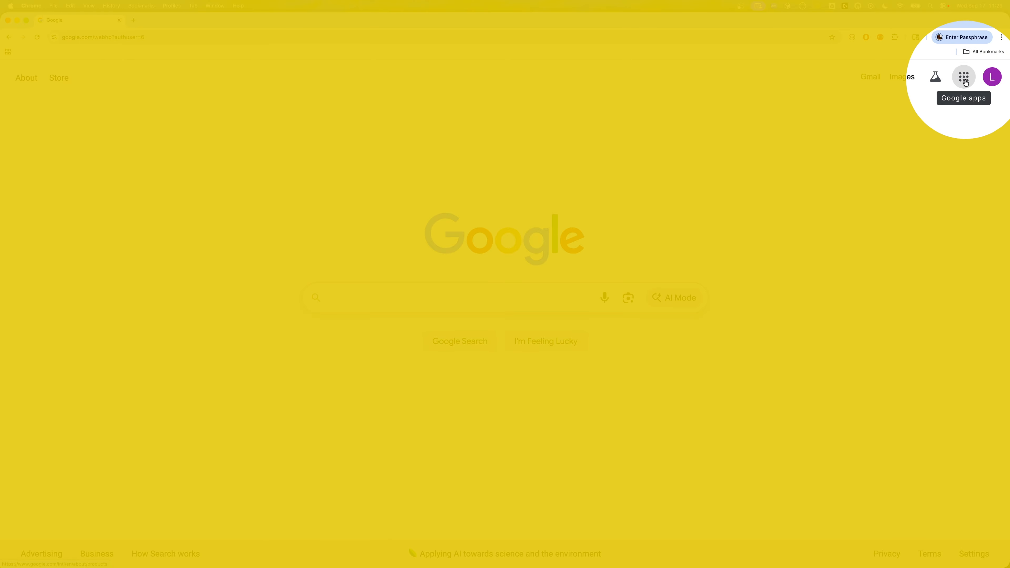
{"action": "right_click", "coordinate": [965, 79]}
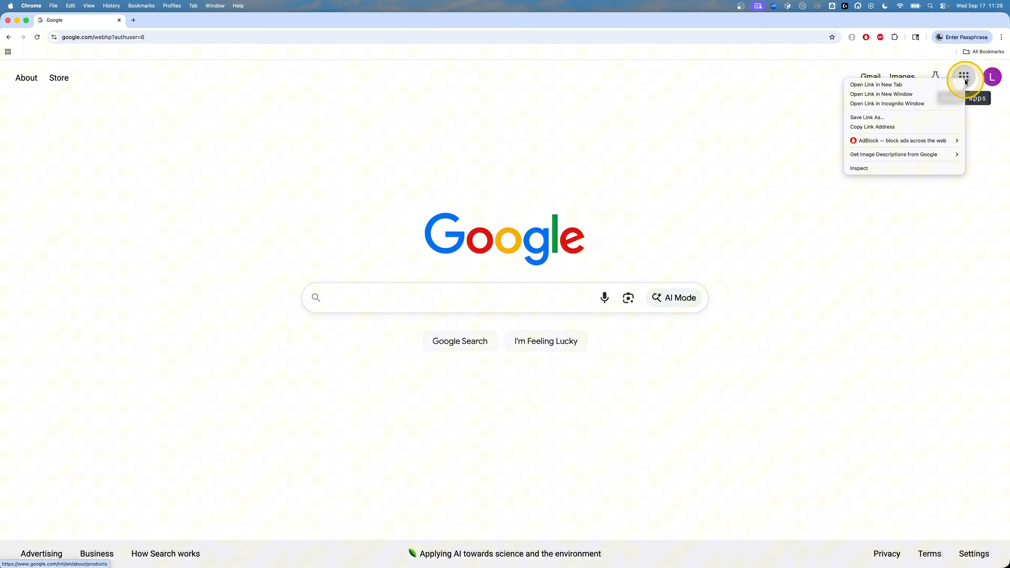
{"action": "left_click", "coordinate": [965, 78]}
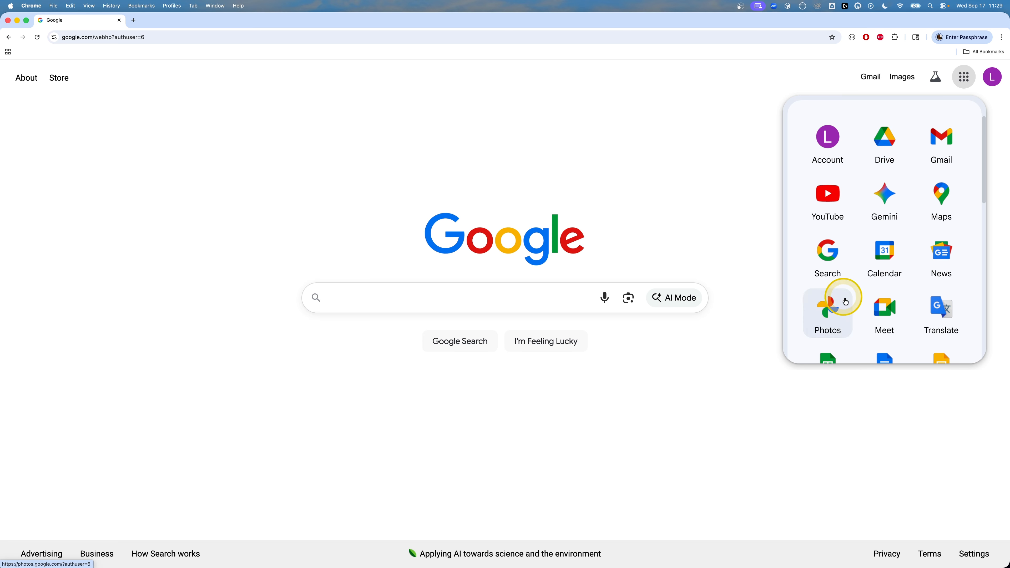
{"action": "scroll", "coordinate": [885, 308], "scroll_direction": "down", "scroll_amount": 3}
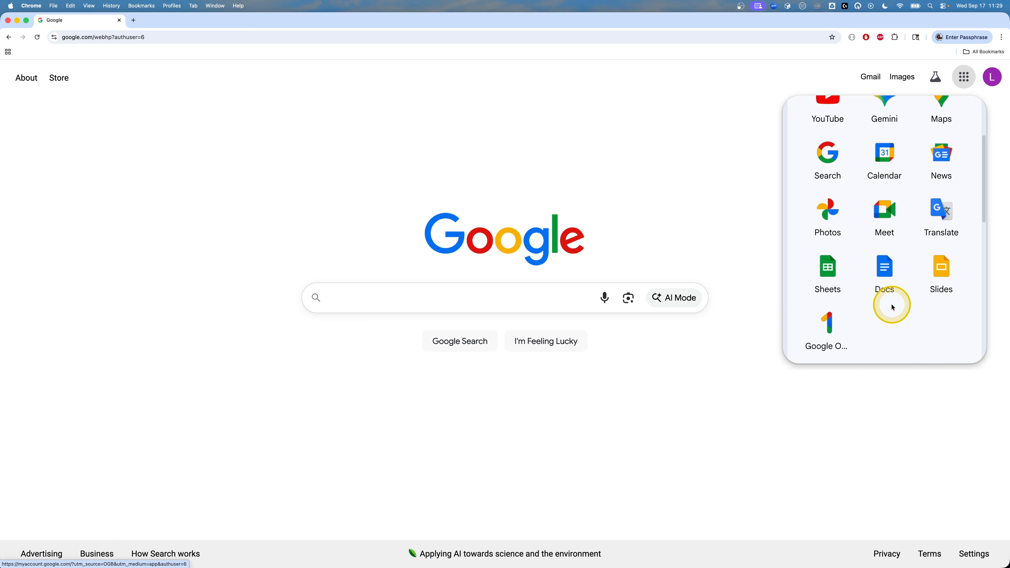
{"action": "left_click", "coordinate": [940, 256]}
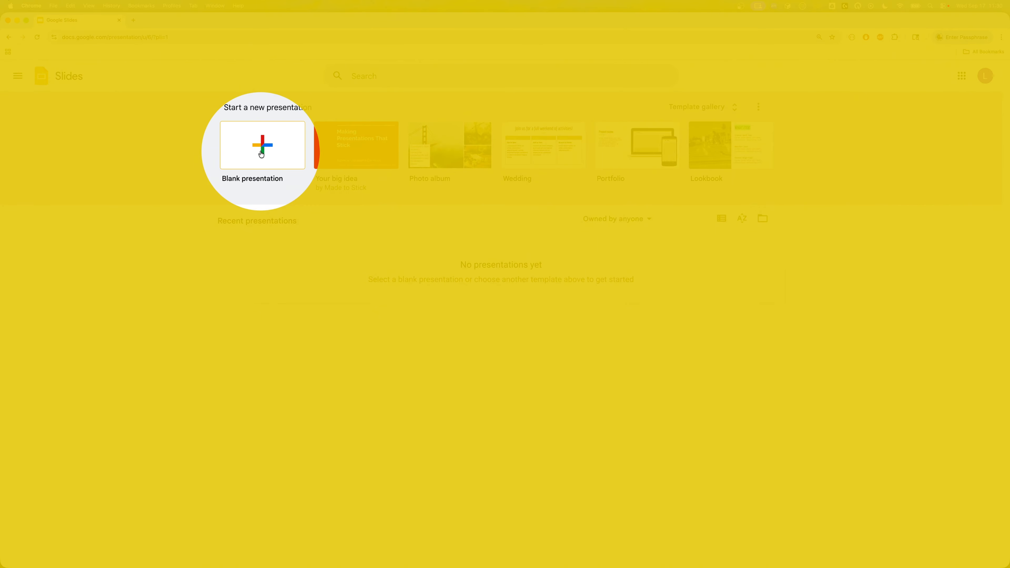
{"action": "left_click", "coordinate": [261, 155]}
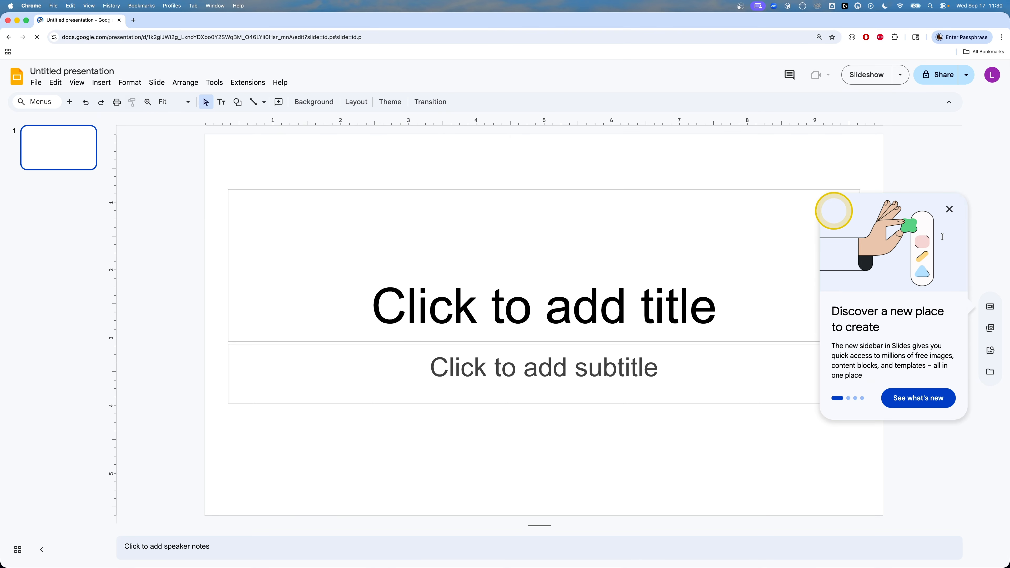
{"action": "left_click", "coordinate": [952, 208]}
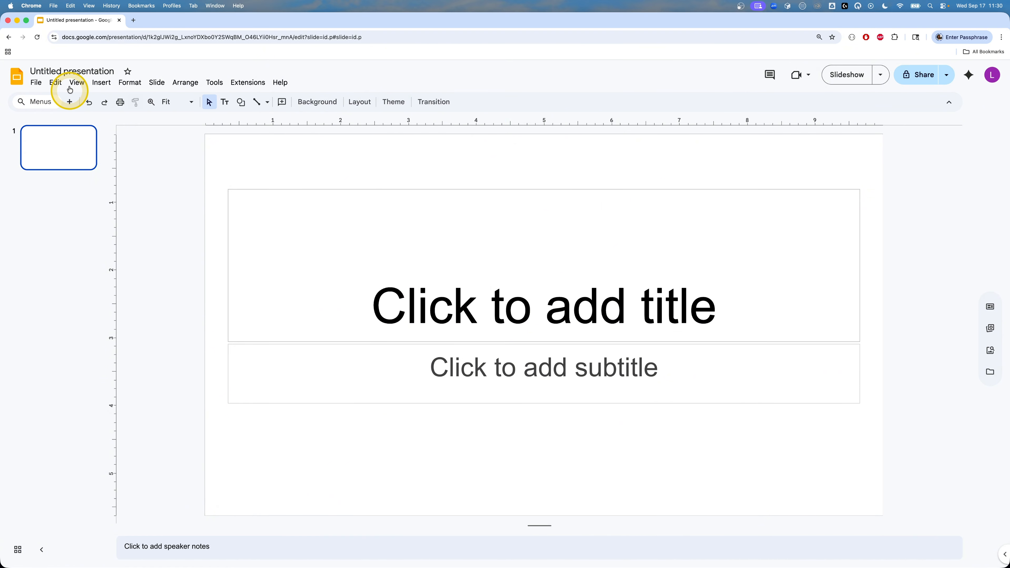
Rename the untitled presentation as "Demo Power Point Presentation".
{"action": "double_click", "coordinate": [58, 70]}
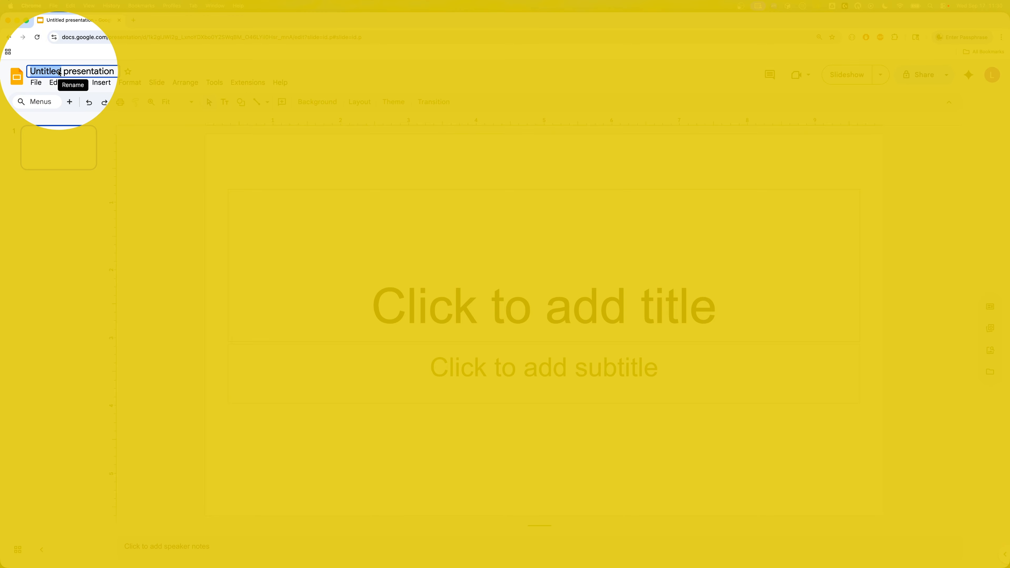
{"action": "right_click", "coordinate": [58, 72]}
{"action": "left_click", "coordinate": [51, 71]}
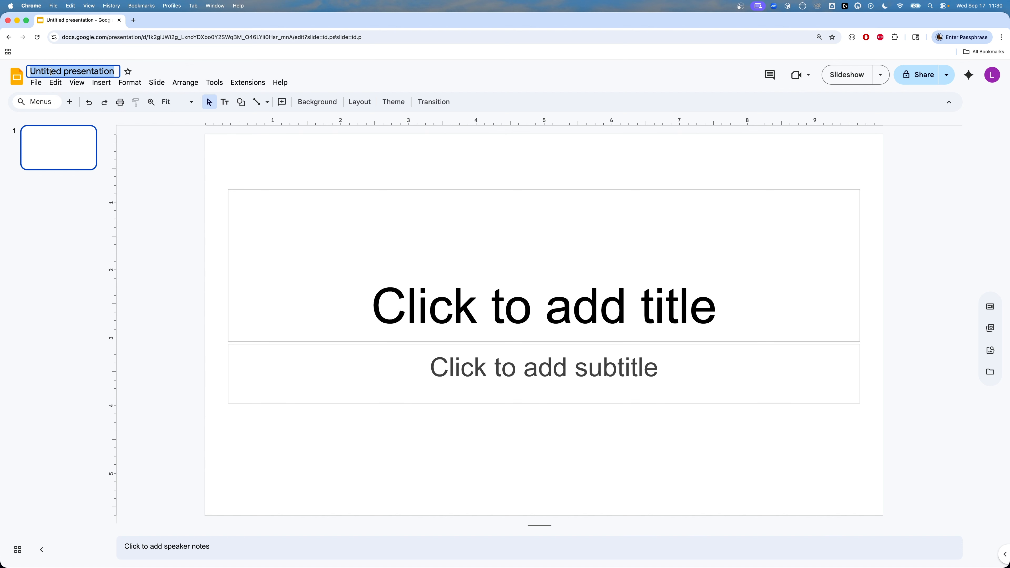
{"action": "left_click", "coordinate": [51, 72]}
{"action": "type", "text": "Demo Power"}
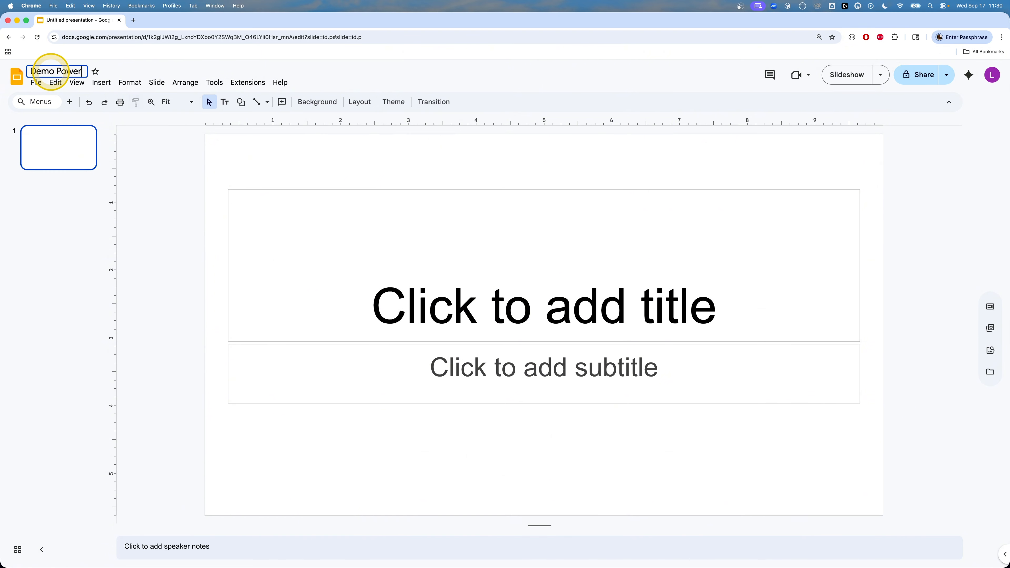
{"action": "type", "text": " Point Presentation"}
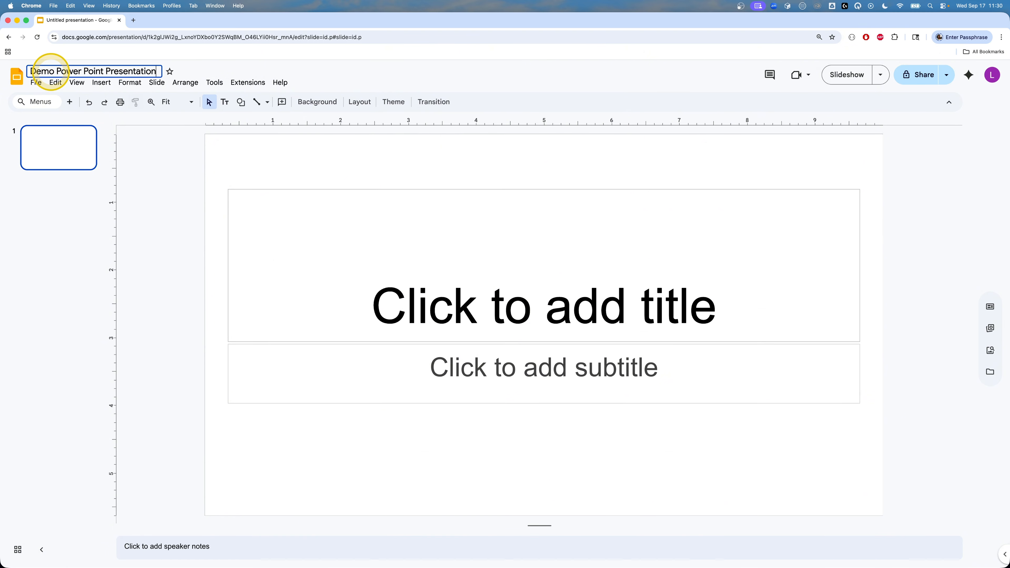
{"action": "key", "text": "Return"}
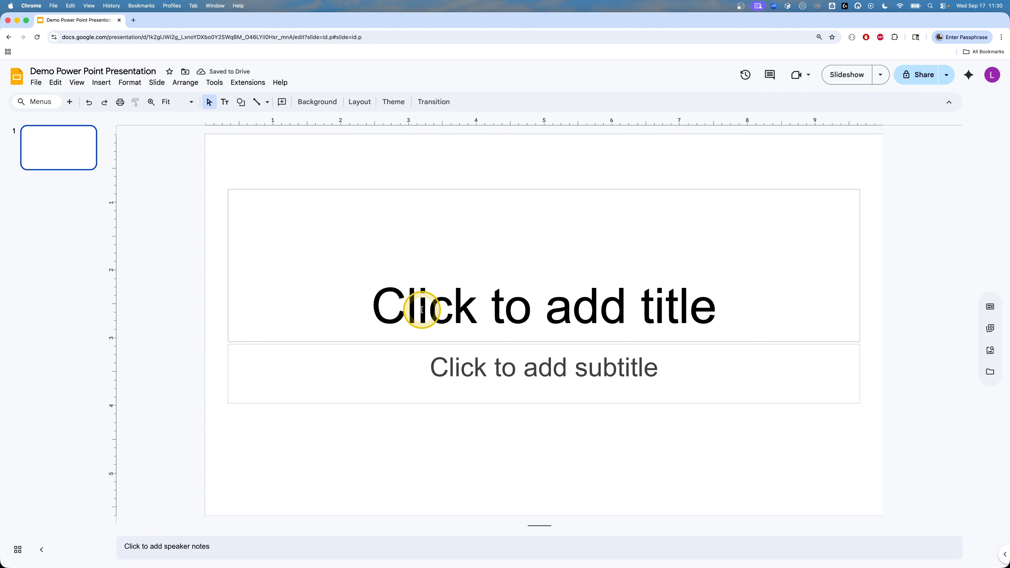
Enter "Demo Presentation" as the first slide's title and the presenter's full name as its subtitle.
{"action": "left_click", "coordinate": [422, 309]}
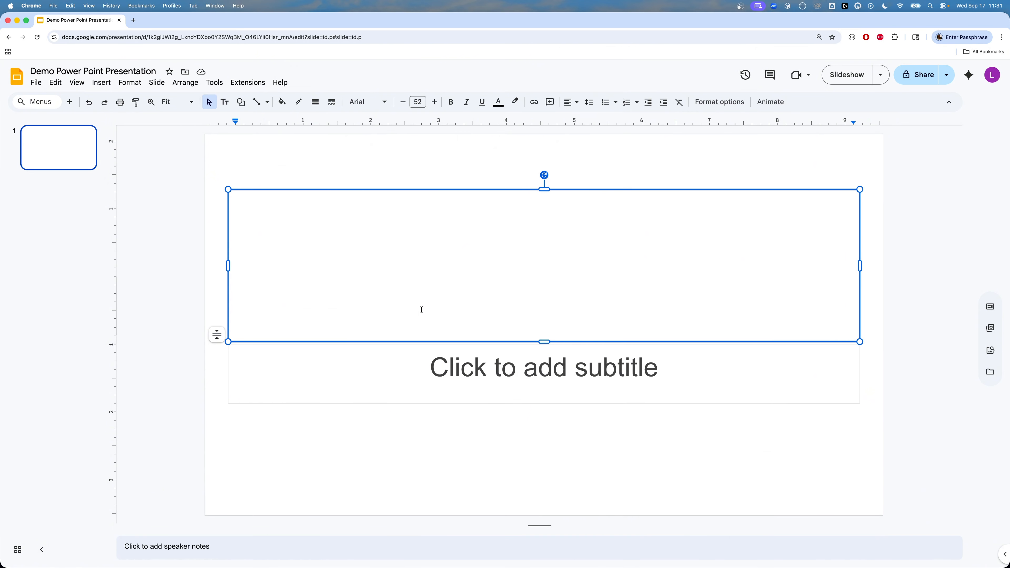
{"action": "type", "text": "Demo"}
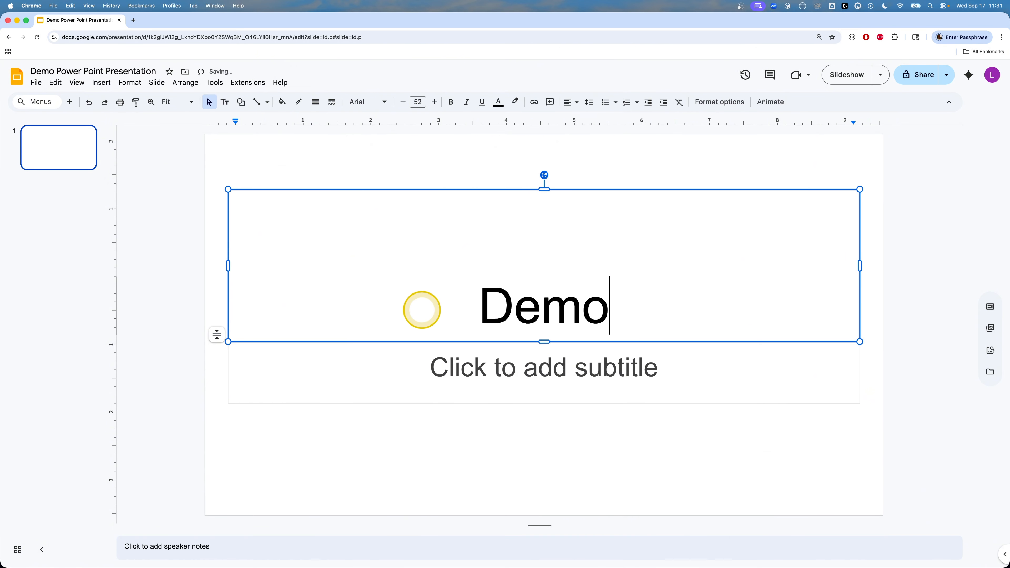
{"action": "type", "text": " Presen"}
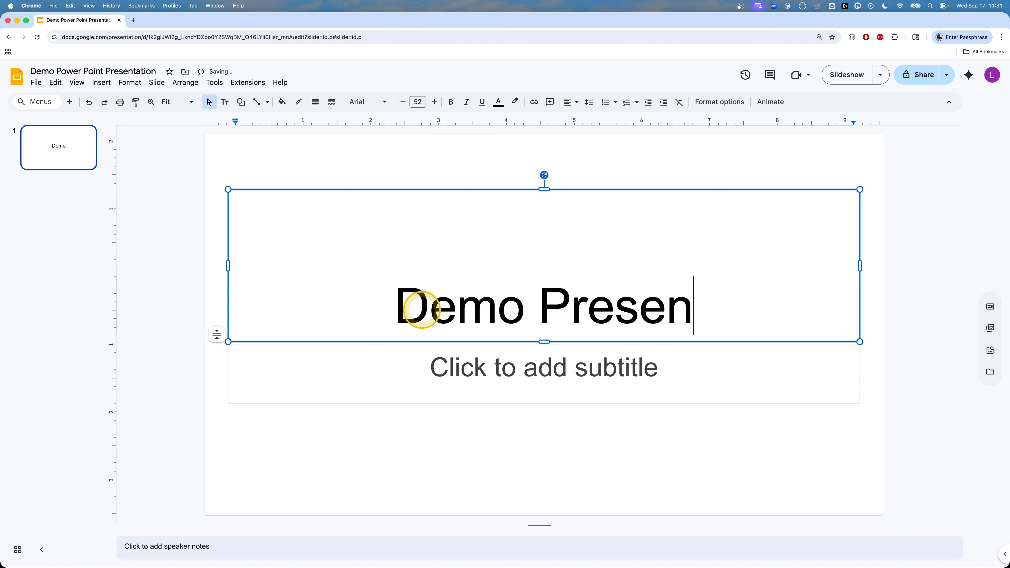
{"action": "type", "text": "tation"}
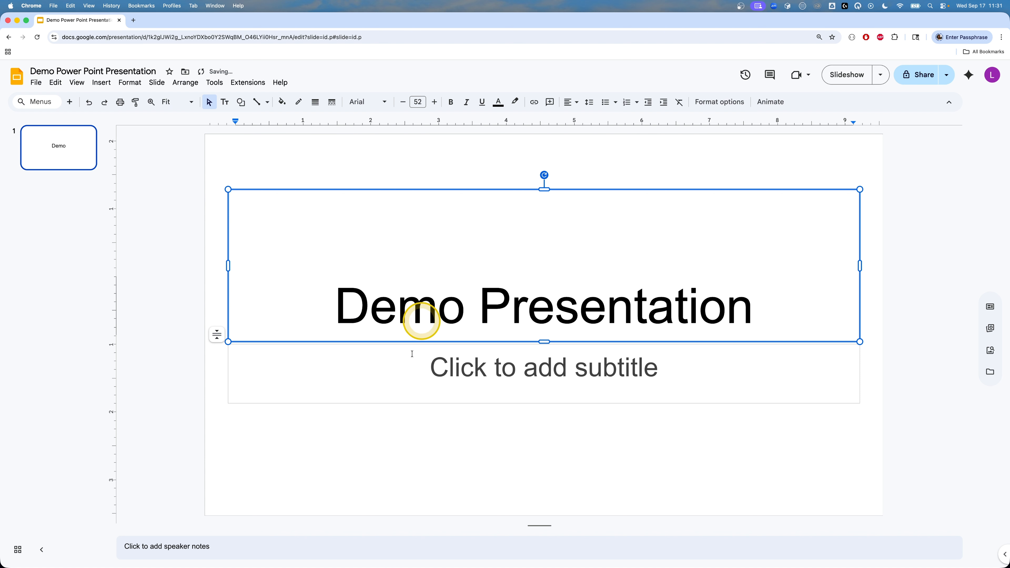
{"action": "left_click", "coordinate": [446, 378]}
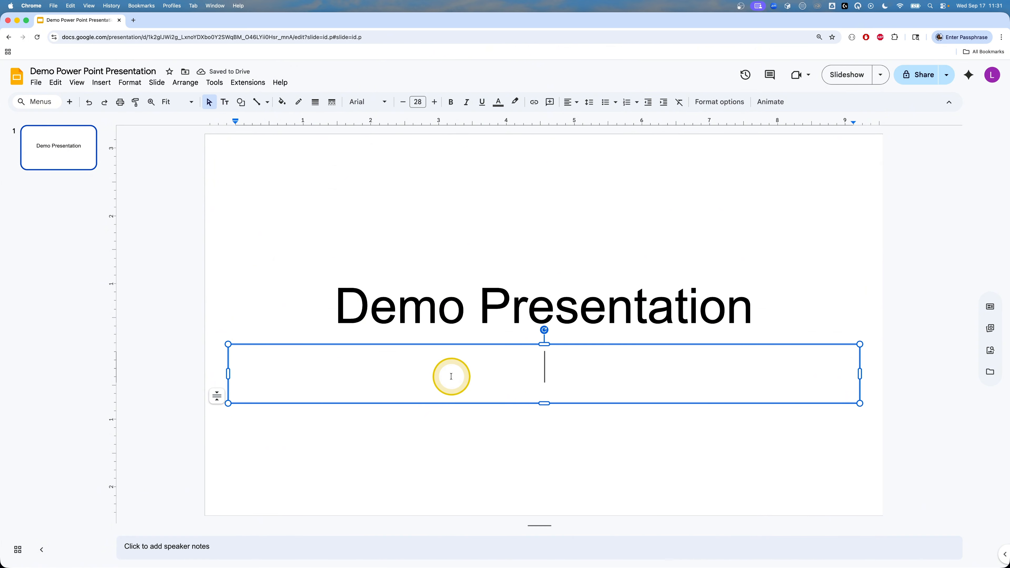
{"action": "type", "text": "Longho Bernard"}
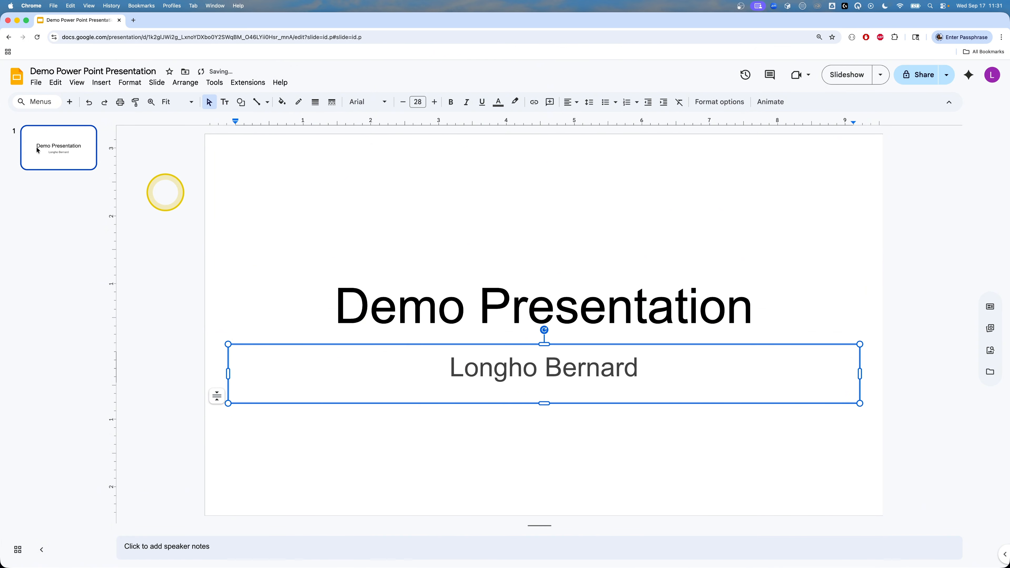
Add a new slide after the title slide and give it the title "Introduction".
{"action": "left_click", "coordinate": [60, 205]}
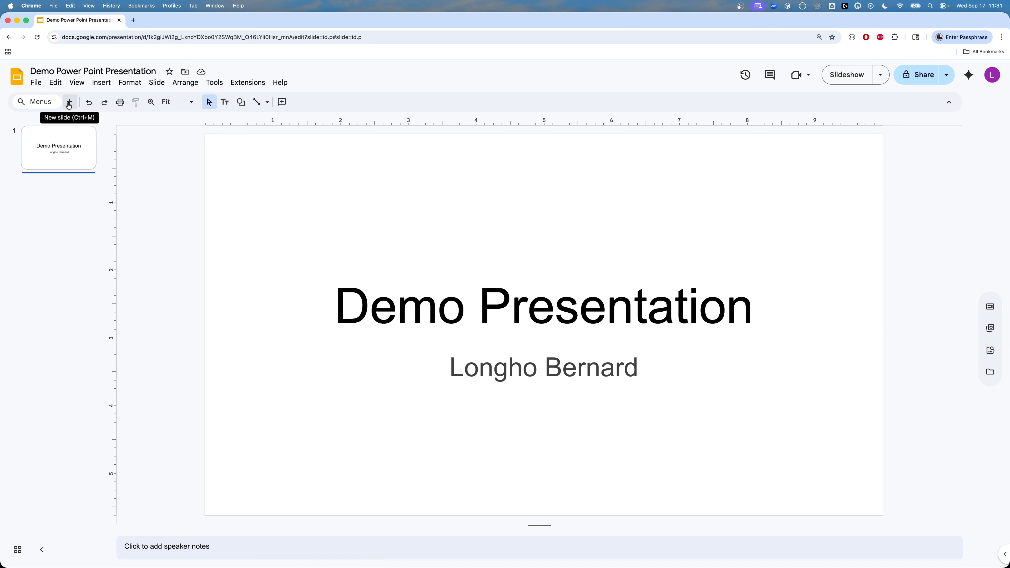
{"action": "left_click", "coordinate": [69, 103]}
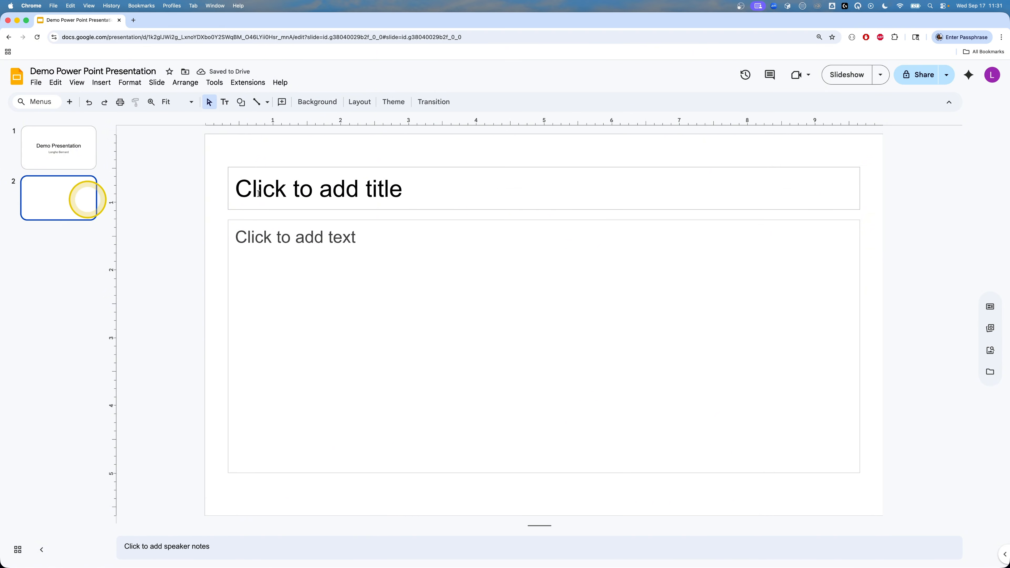
{"action": "left_click", "coordinate": [292, 185]}
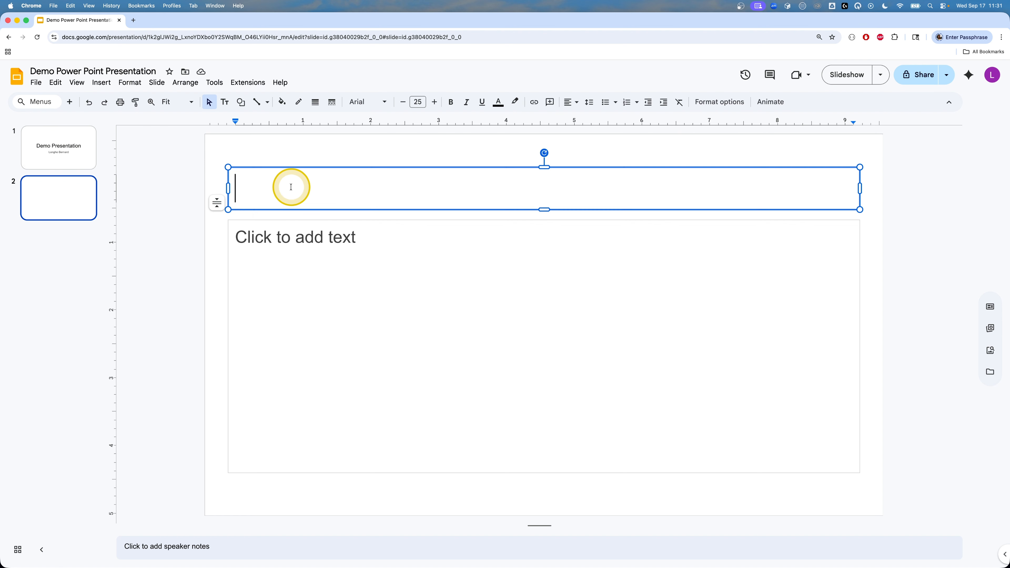
{"action": "left_click", "coordinate": [290, 263]}
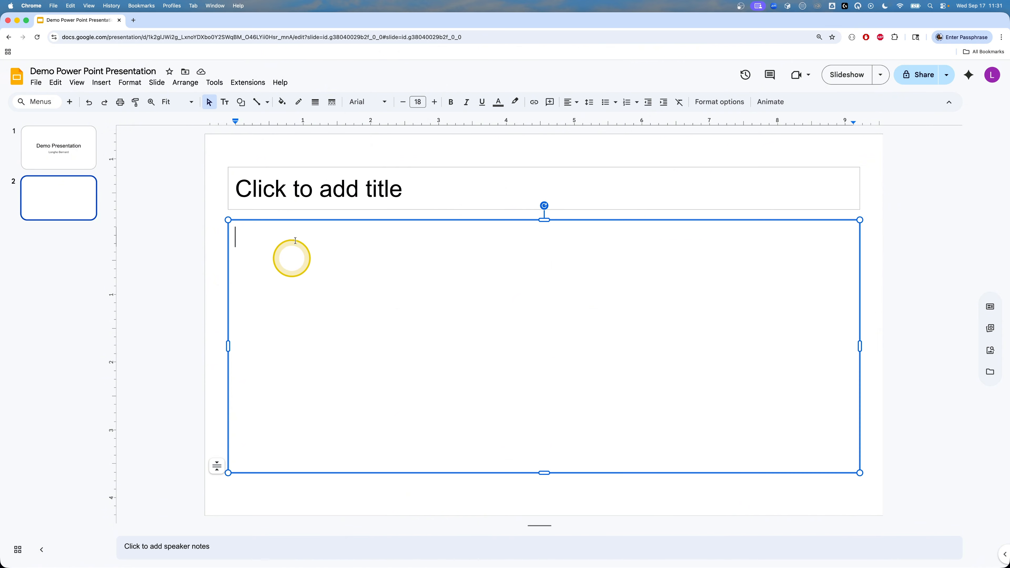
{"action": "left_click", "coordinate": [292, 187]}
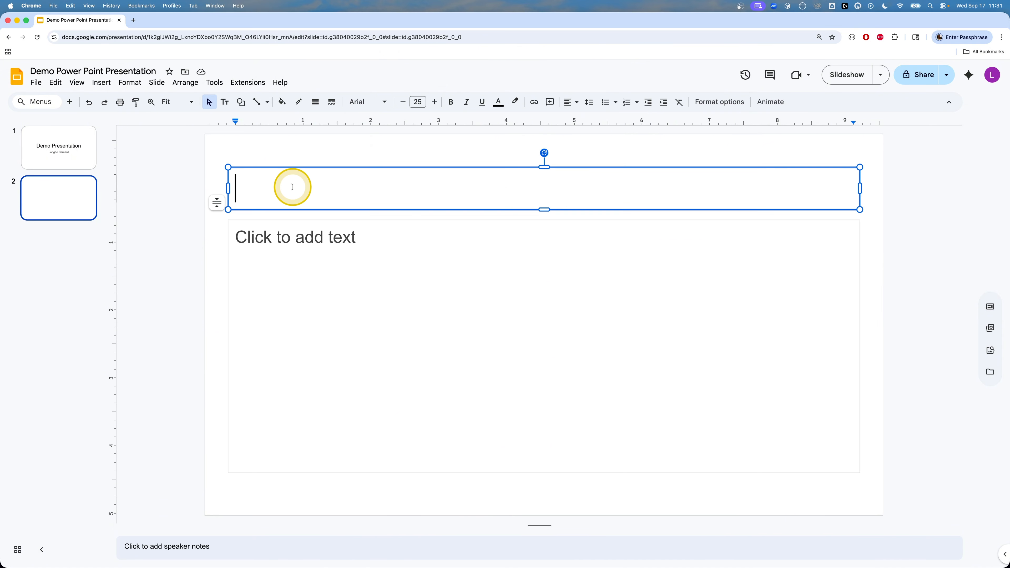
{"action": "type", "text": "Introd"}
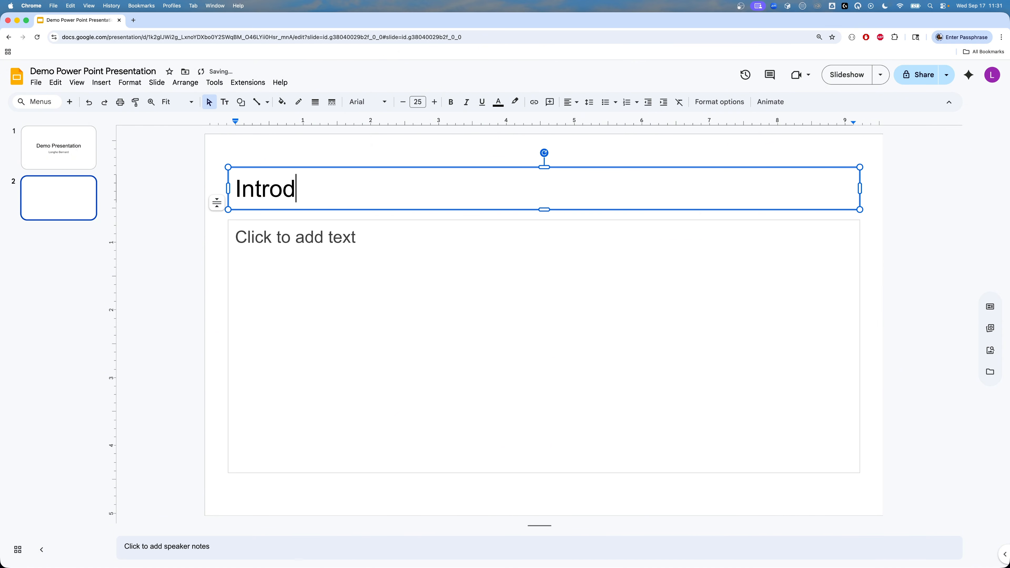
{"action": "type", "text": "uction"}
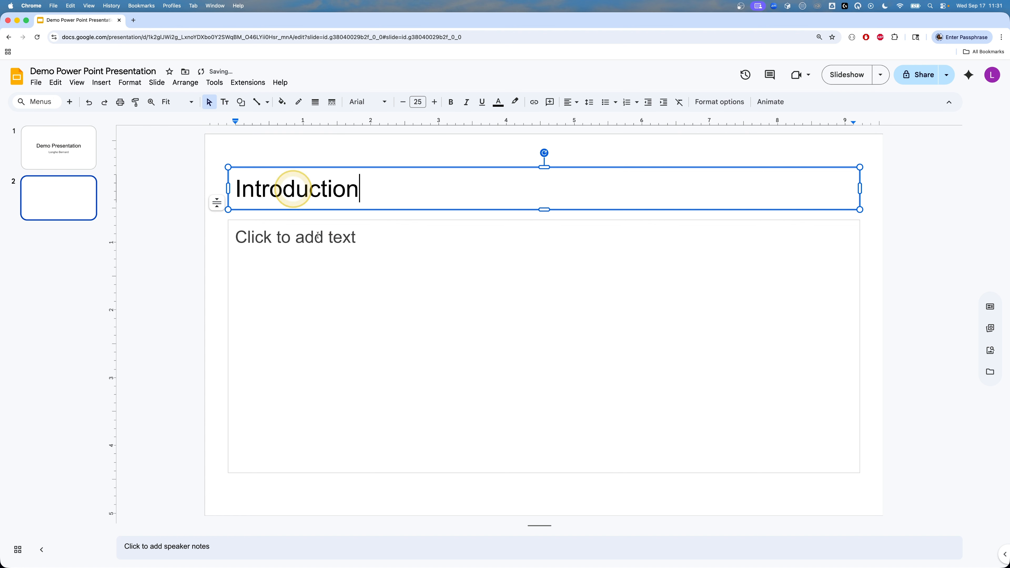
Fill the Introduction slide's body with three lines: "This is an introductory slide", "I can add more lines" and "More lines".
{"action": "left_click", "coordinate": [316, 247]}
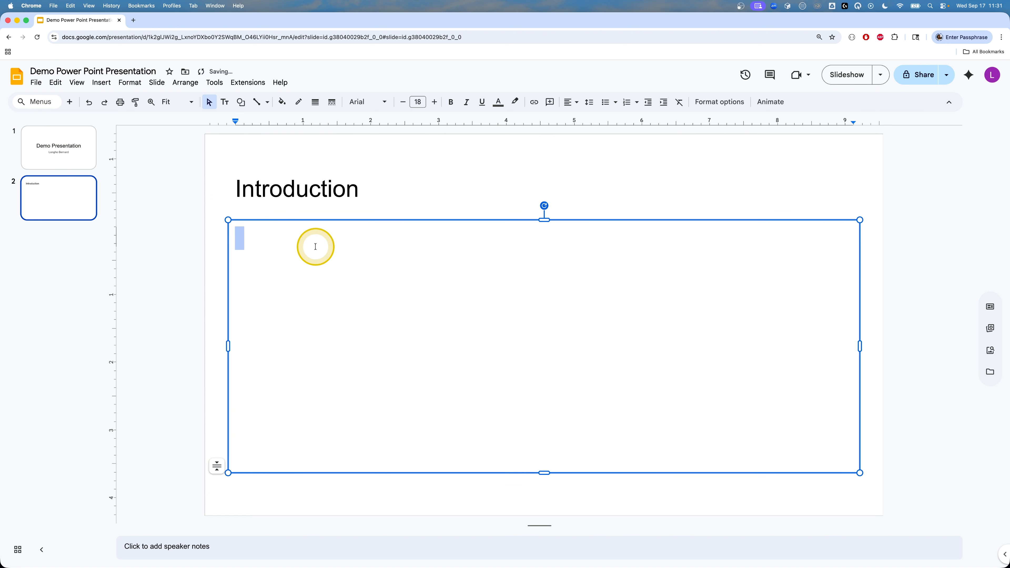
{"action": "type", "text": "This is an int"}
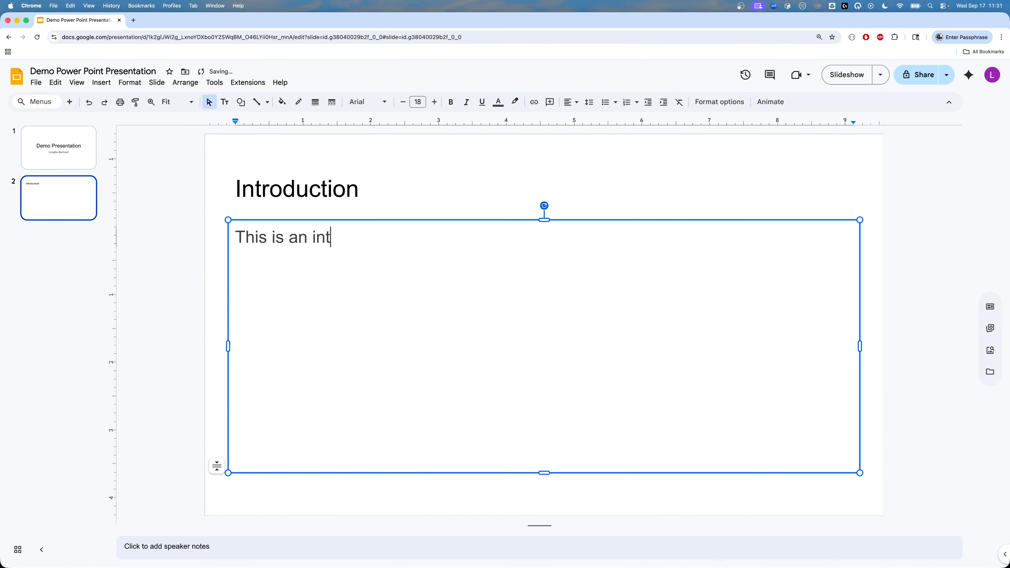
{"action": "type", "text": "roduction"}
{"action": "key", "text": "BackSpace"}
{"action": "key", "text": "BackSpace"}
{"action": "type", "text": "ory slide"}
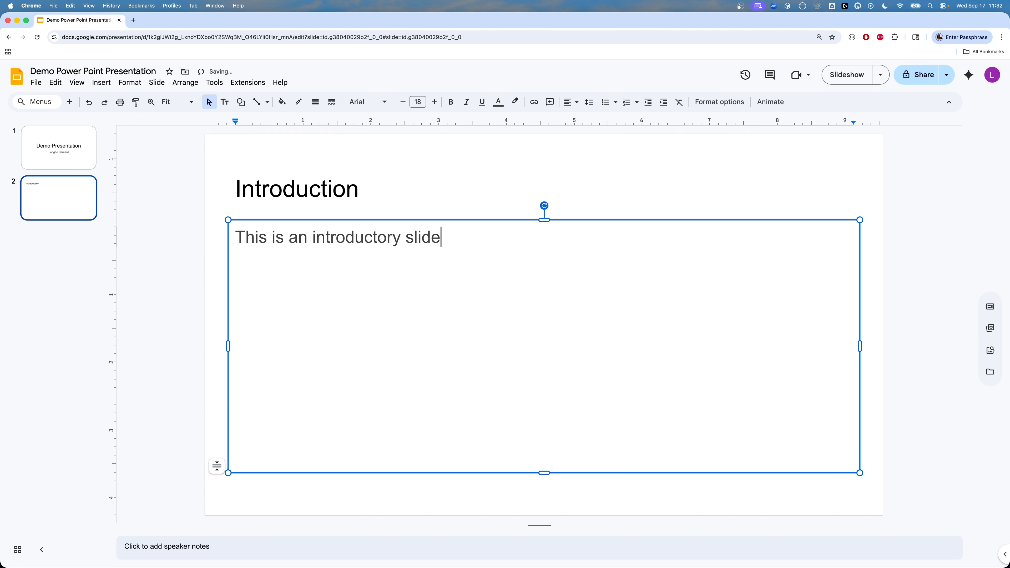
{"action": "key", "text": "Return"}
{"action": "type", "text": "I can add"}
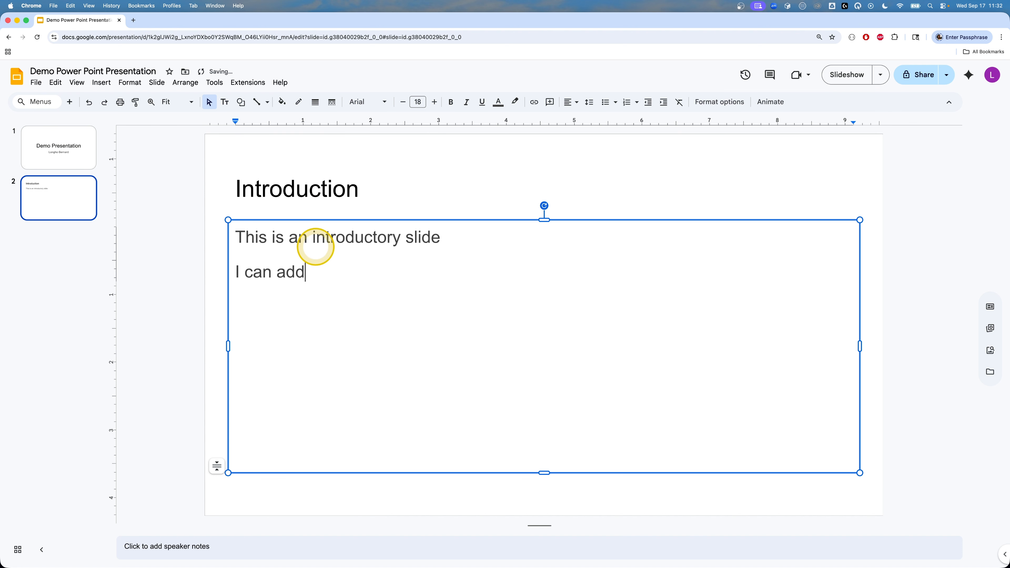
{"action": "type", "text": " more lines:"}
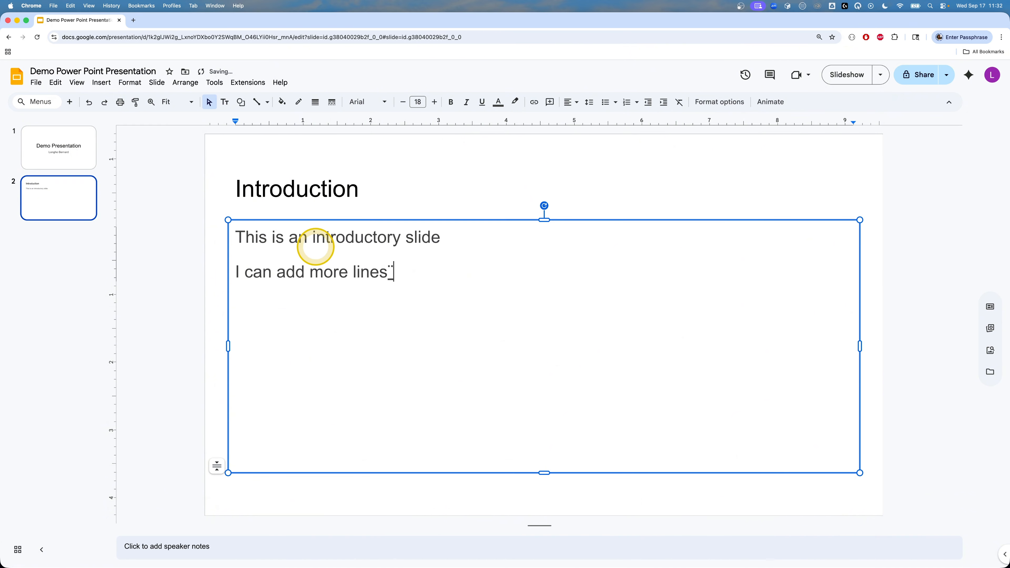
{"action": "key", "text": "BackSpace"}
{"action": "key", "text": "Return"}
{"action": "type", "text": "More lines"}
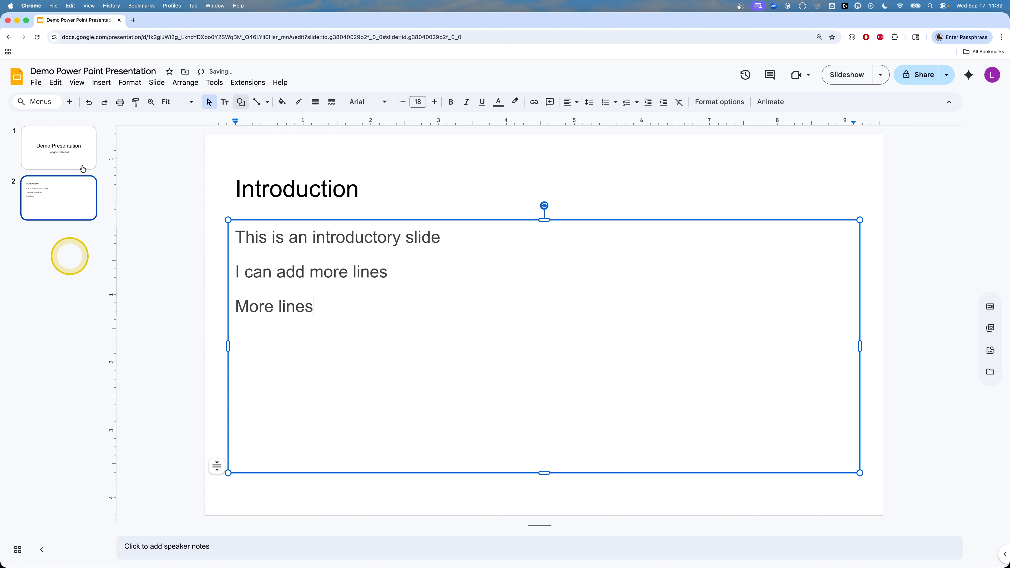
Review the title slide, return to the Introduction slide and apply the "Title and two columns" layout to it.
{"action": "left_click", "coordinate": [76, 152]}
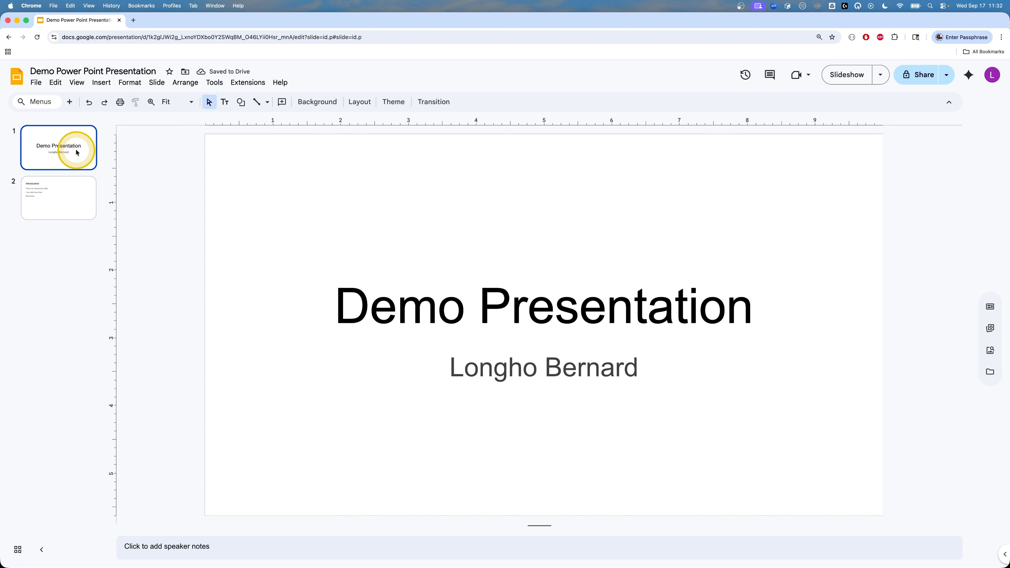
{"action": "left_click", "coordinate": [43, 195]}
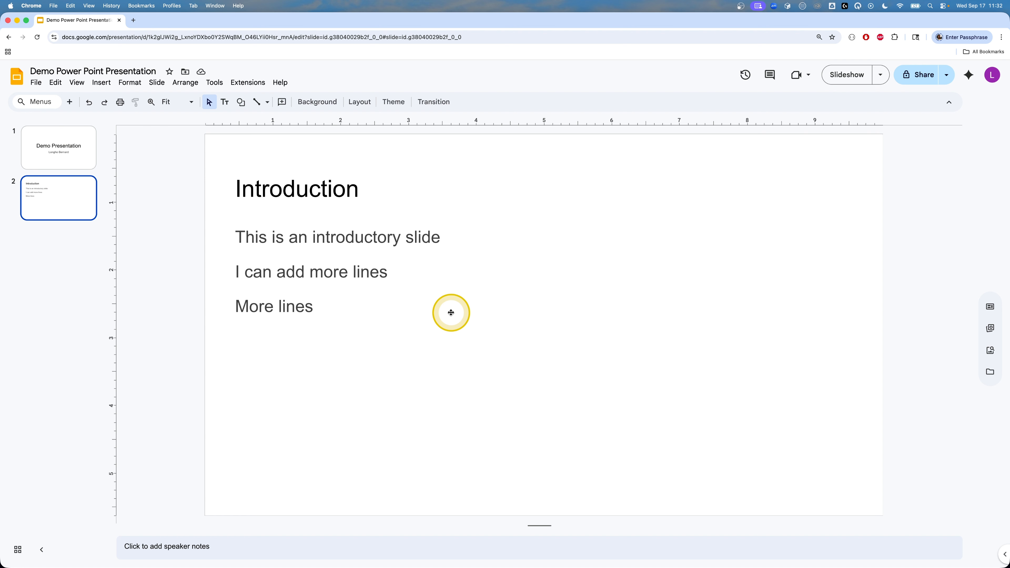
{"action": "left_click", "coordinate": [436, 263]}
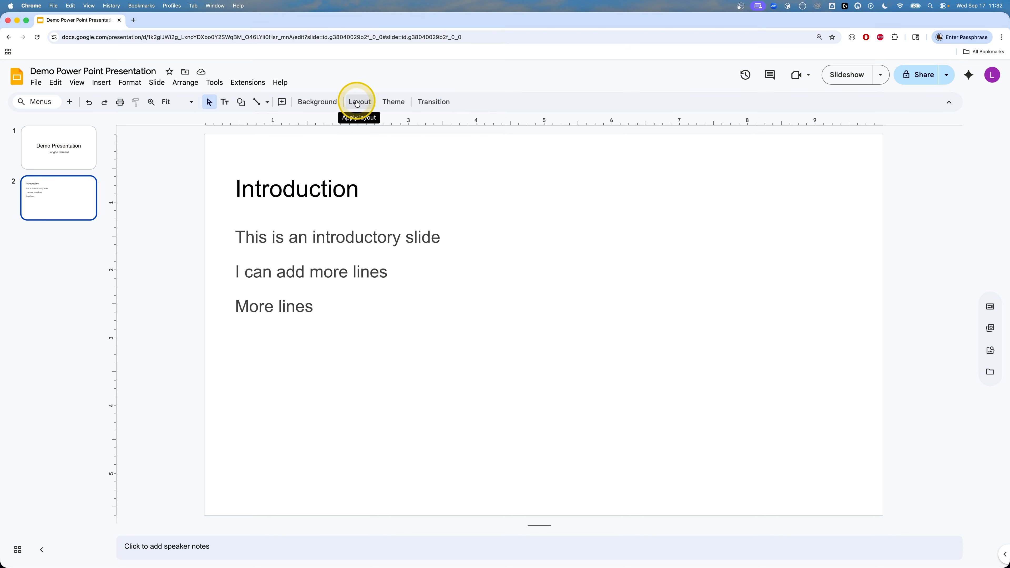
{"action": "left_click", "coordinate": [357, 103]}
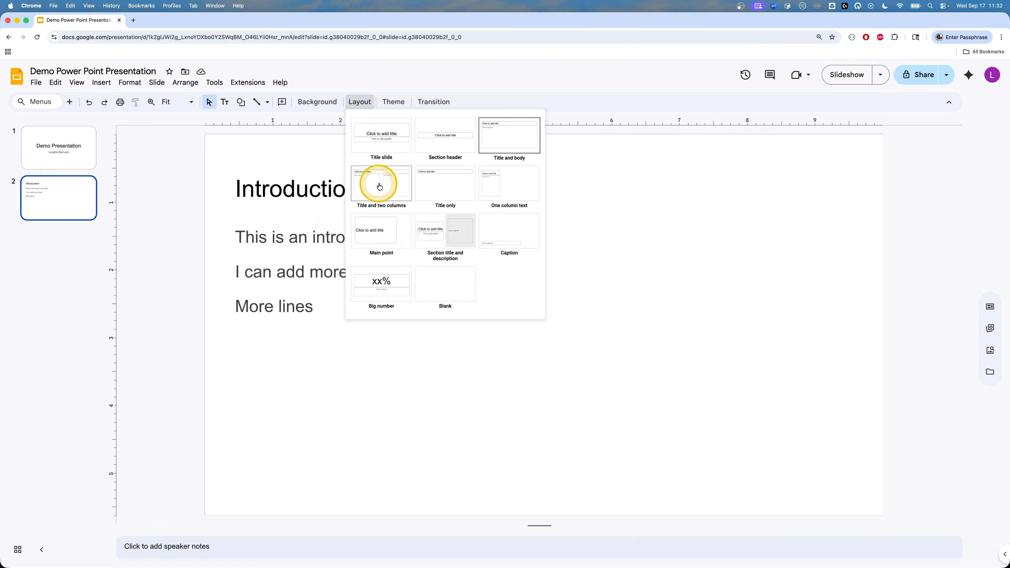
{"action": "left_click", "coordinate": [379, 182]}
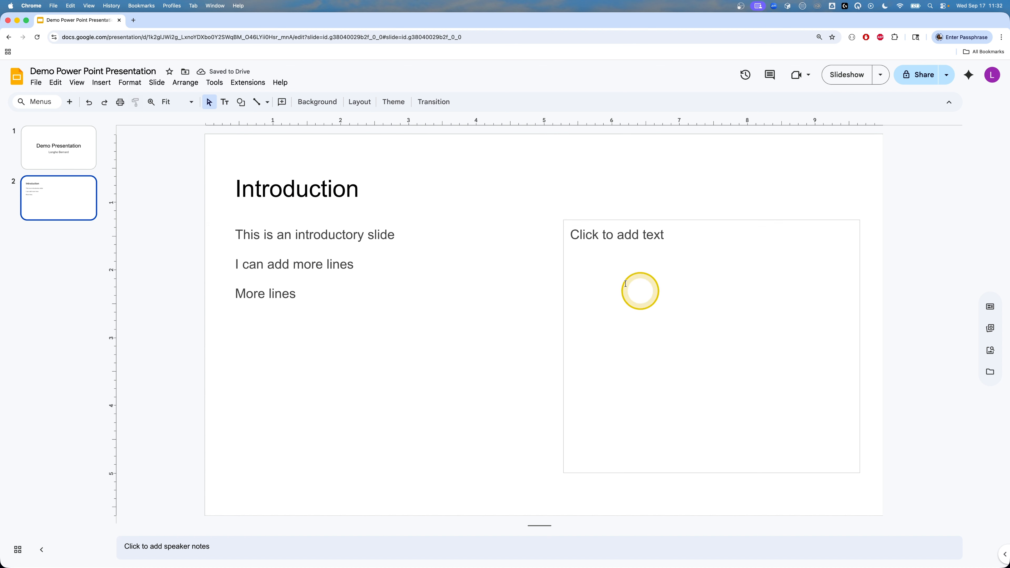
Enter "Details of the left slide" in the empty second column of the Introduction slide.
{"action": "left_click", "coordinate": [345, 235]}
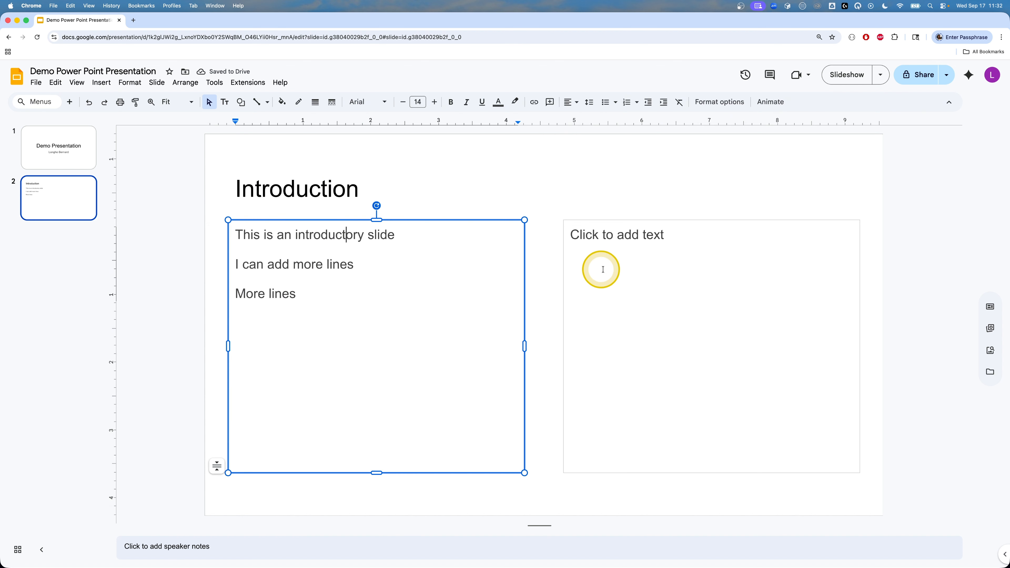
{"action": "left_click", "coordinate": [617, 254]}
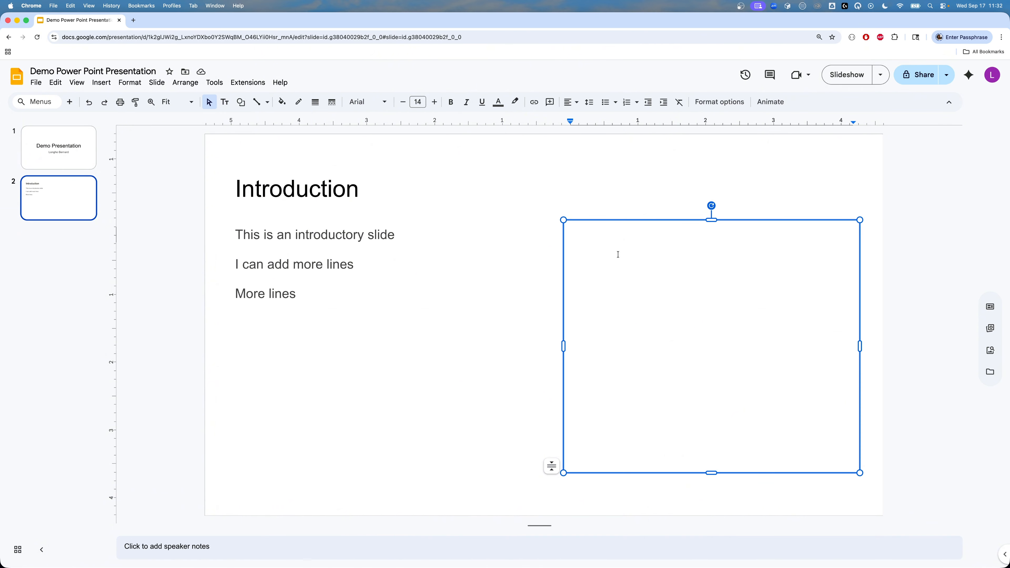
{"action": "left_click", "coordinate": [649, 262]}
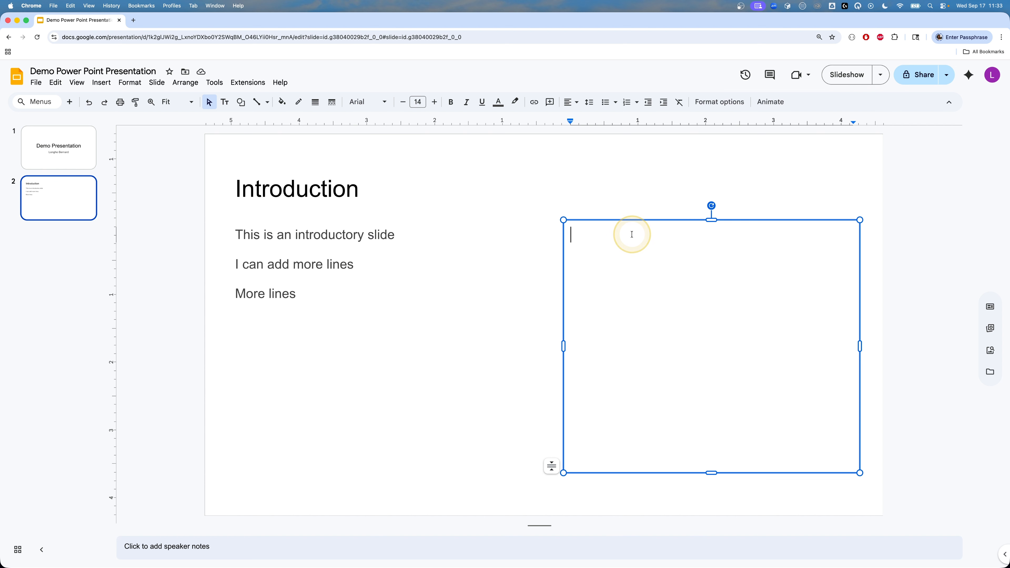
{"action": "type", "text": "Details of the left slide"}
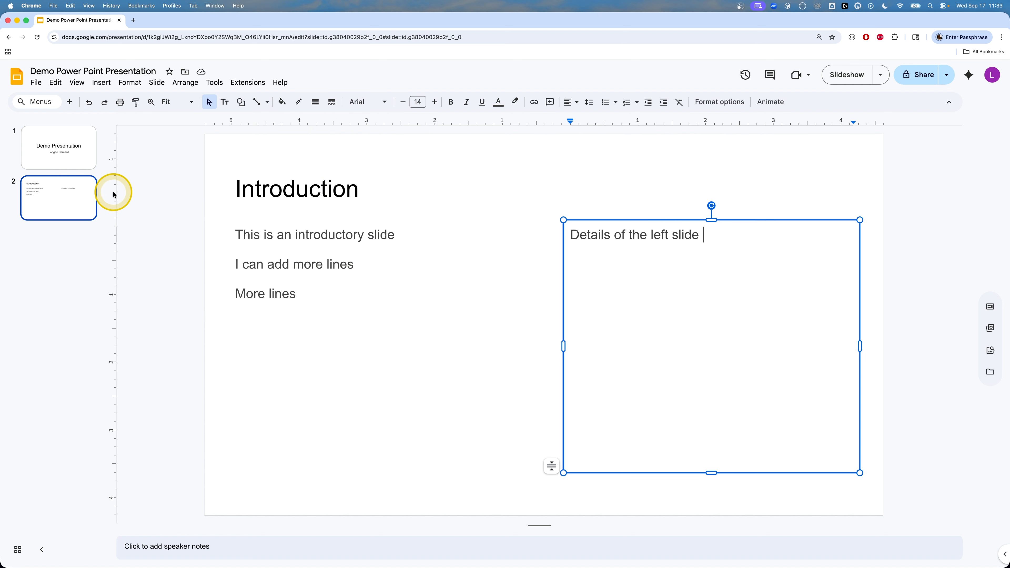
{"action": "left_click", "coordinate": [60, 194]}
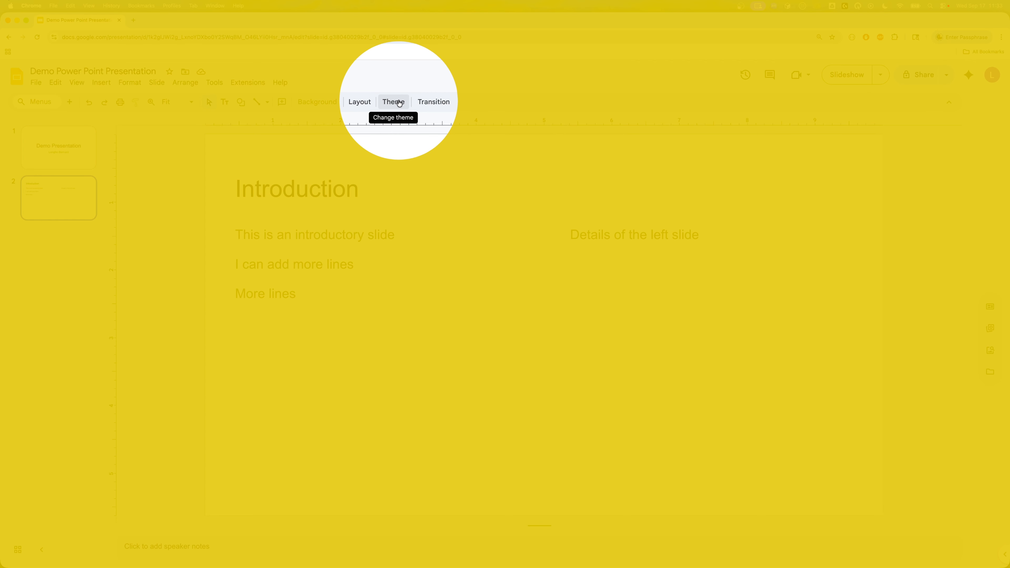
Try the Simple Dark, Streamline and Shift themes on the presentation.
{"action": "left_click", "coordinate": [399, 104]}
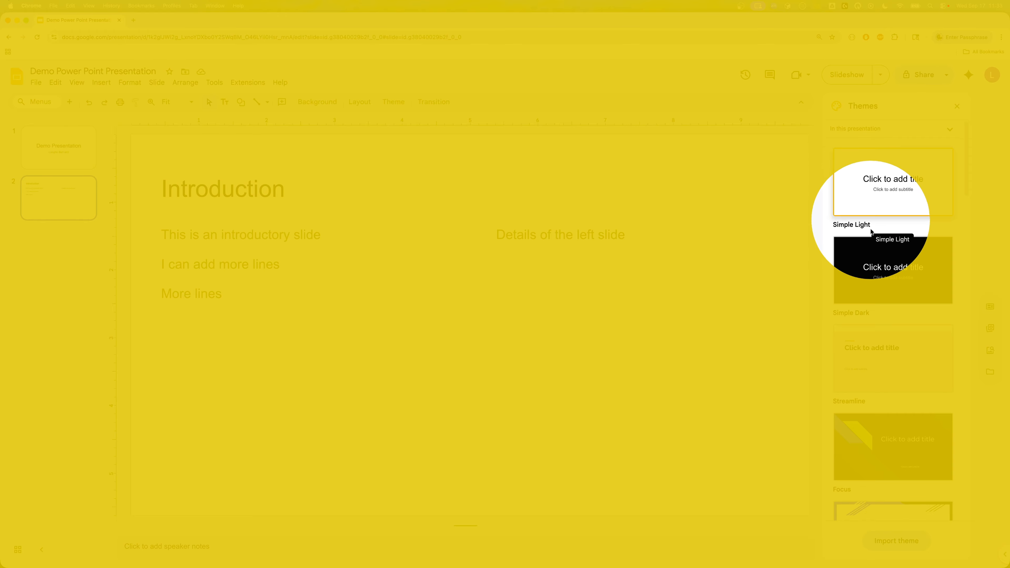
{"action": "left_click", "coordinate": [896, 276]}
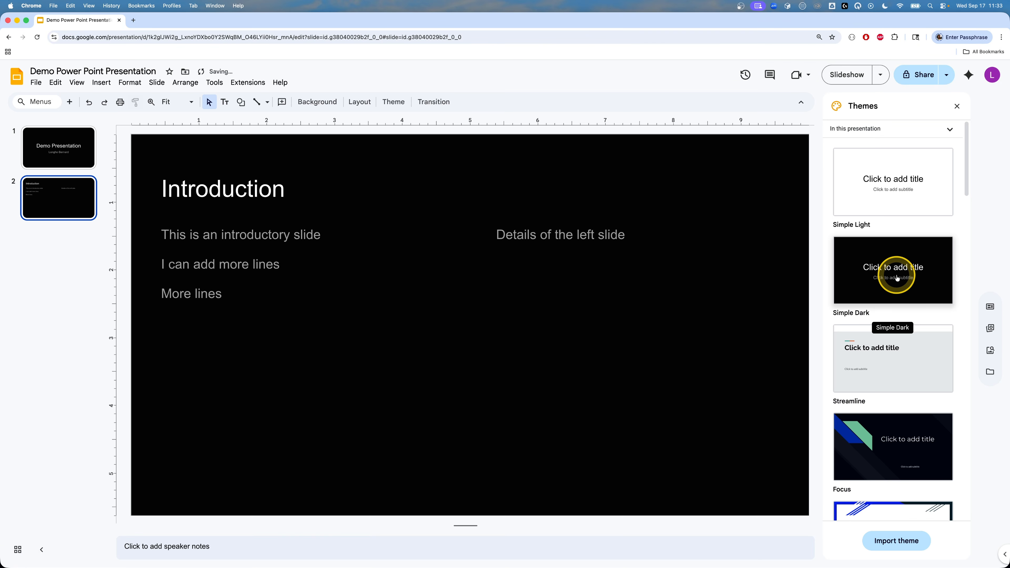
{"action": "left_click", "coordinate": [902, 370]}
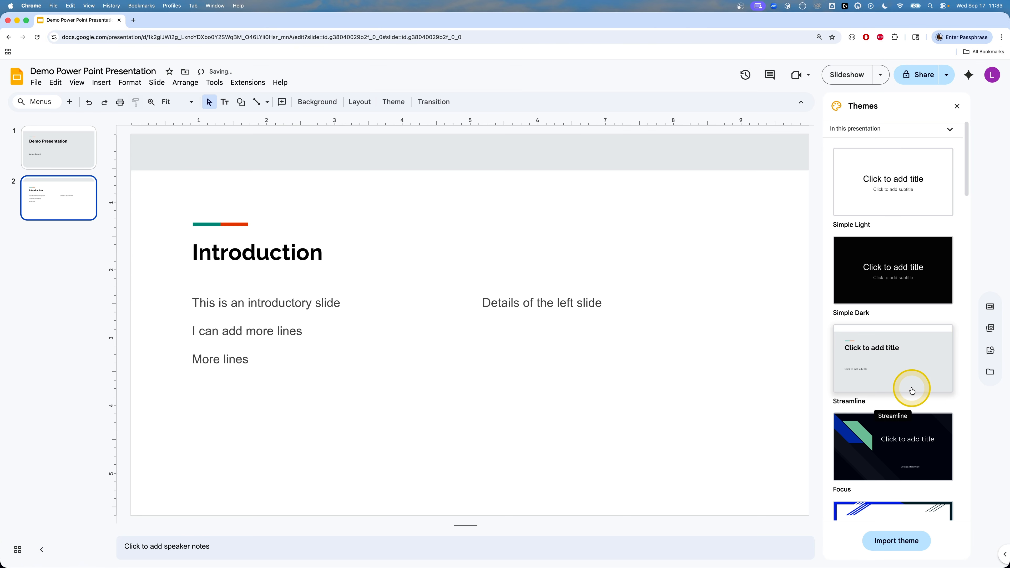
{"action": "scroll", "coordinate": [913, 382], "scroll_direction": "down", "scroll_amount": 5}
{"action": "scroll", "coordinate": [949, 272], "scroll_direction": "down", "scroll_amount": 5}
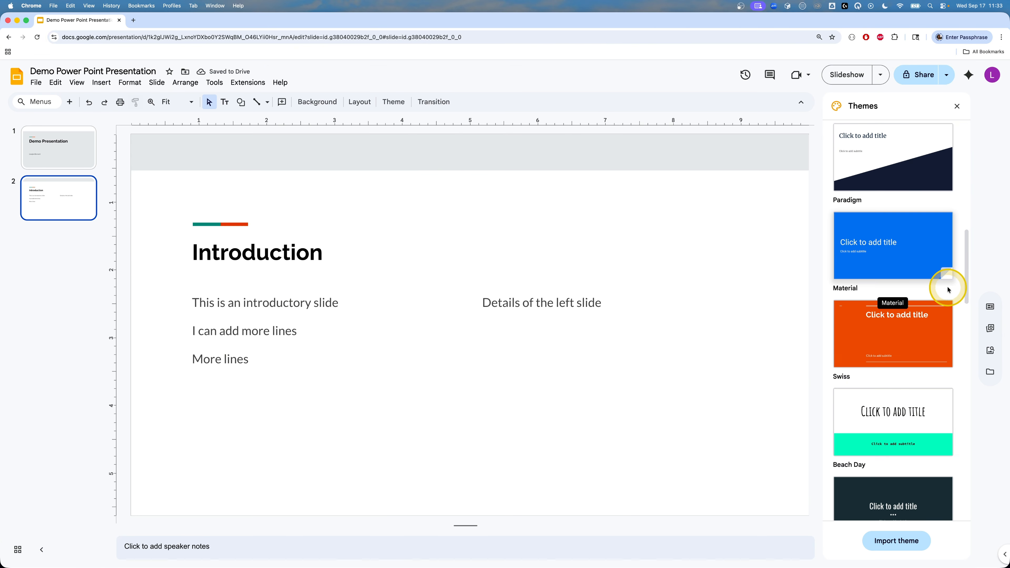
{"action": "scroll", "coordinate": [948, 290], "scroll_direction": "up", "scroll_amount": 5}
{"action": "left_click", "coordinate": [908, 200]}
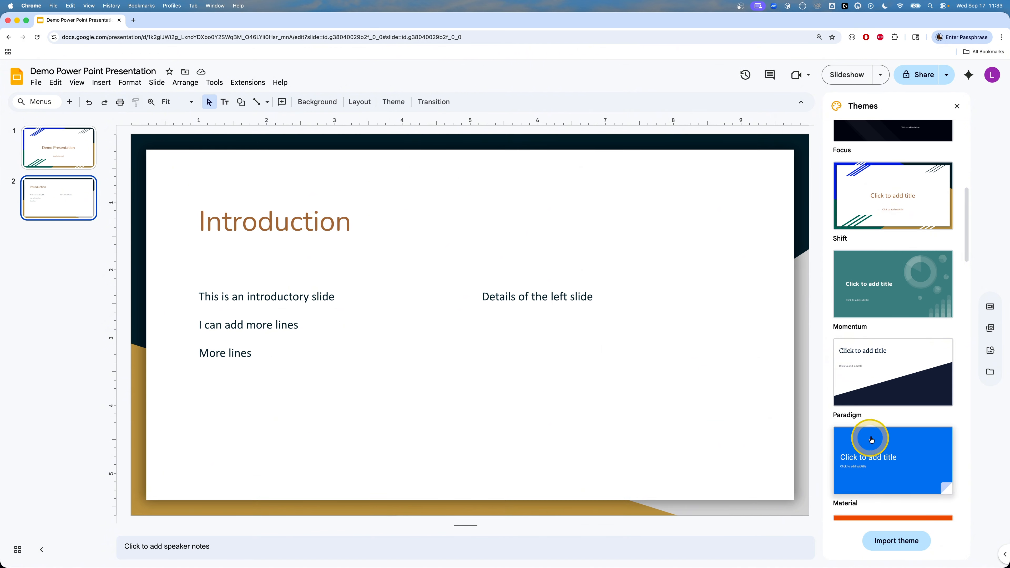
Compare the Tropic and Marina themes and apply Tropic to the presentation.
{"action": "scroll", "coordinate": [896, 371], "scroll_direction": "down", "scroll_amount": 15}
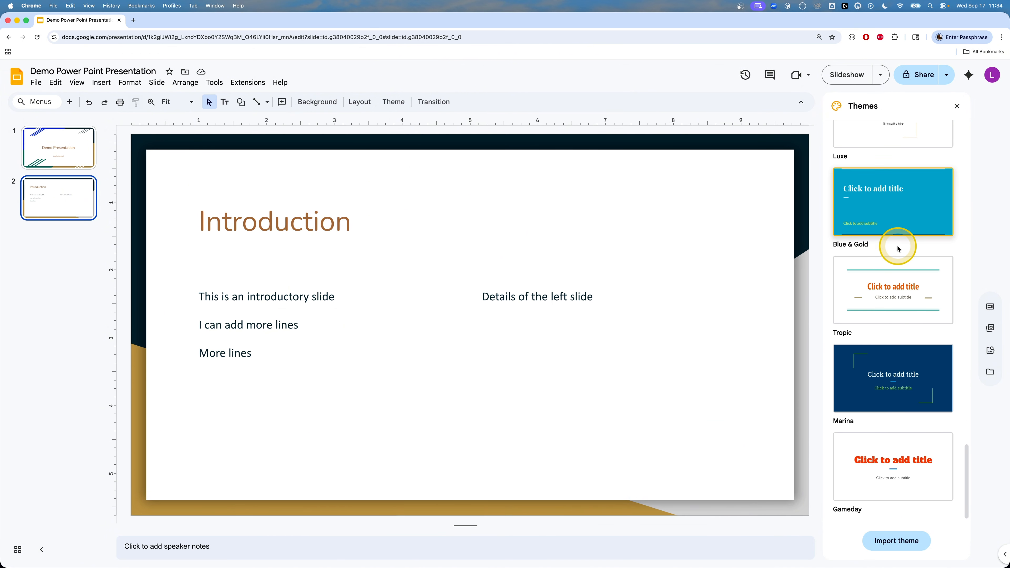
{"action": "left_click", "coordinate": [906, 287]}
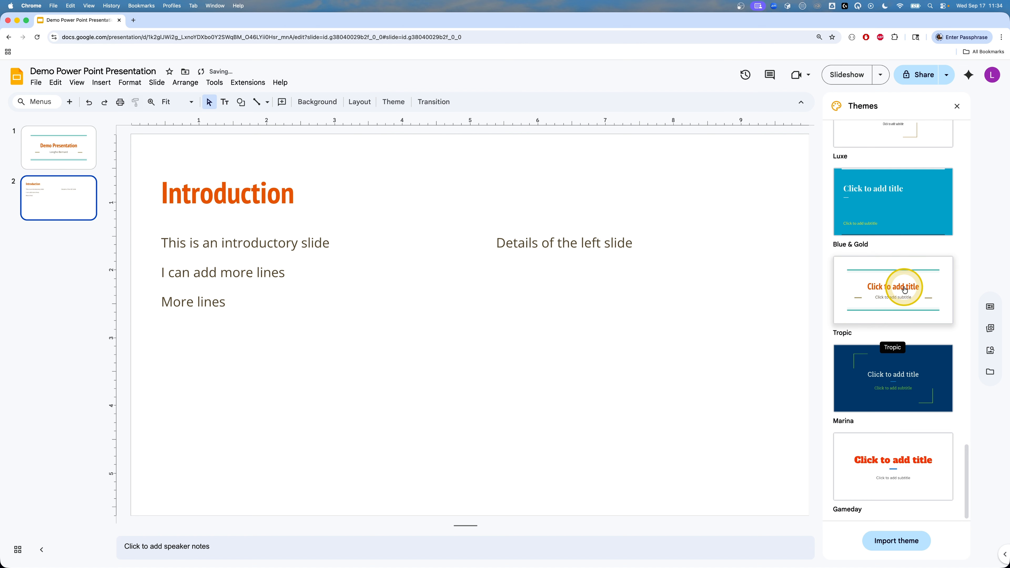
{"action": "left_click", "coordinate": [891, 381]}
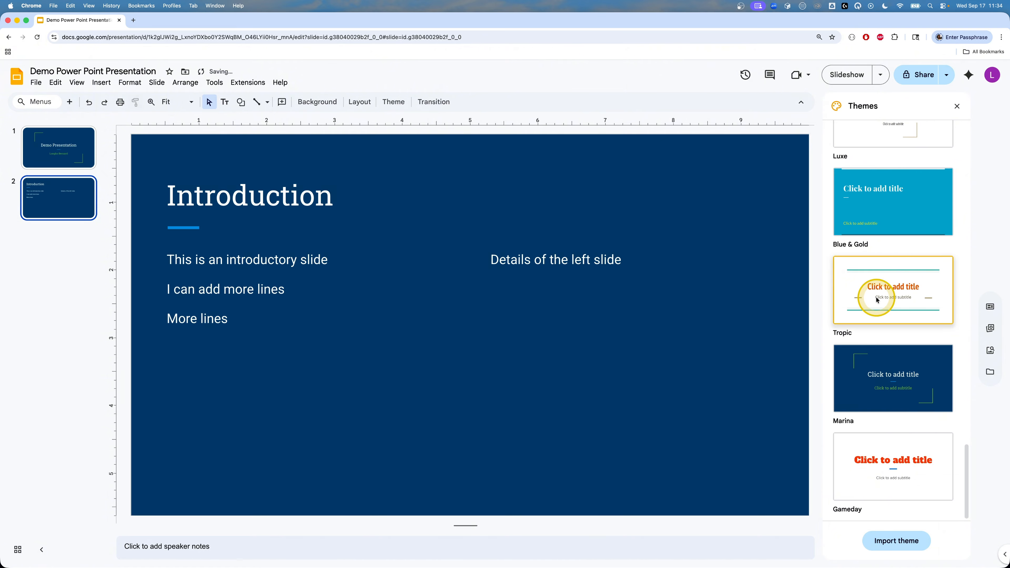
{"action": "left_click", "coordinate": [877, 301]}
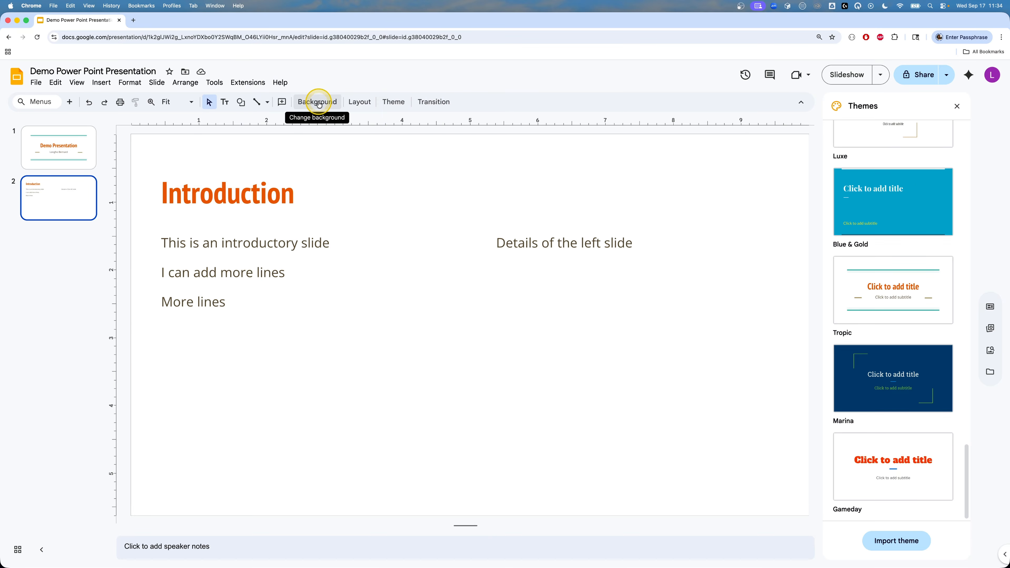
Try the theme's light teal as the Introduction slide's background, and set it to a solid light blue instead.
{"action": "left_click", "coordinate": [319, 103]}
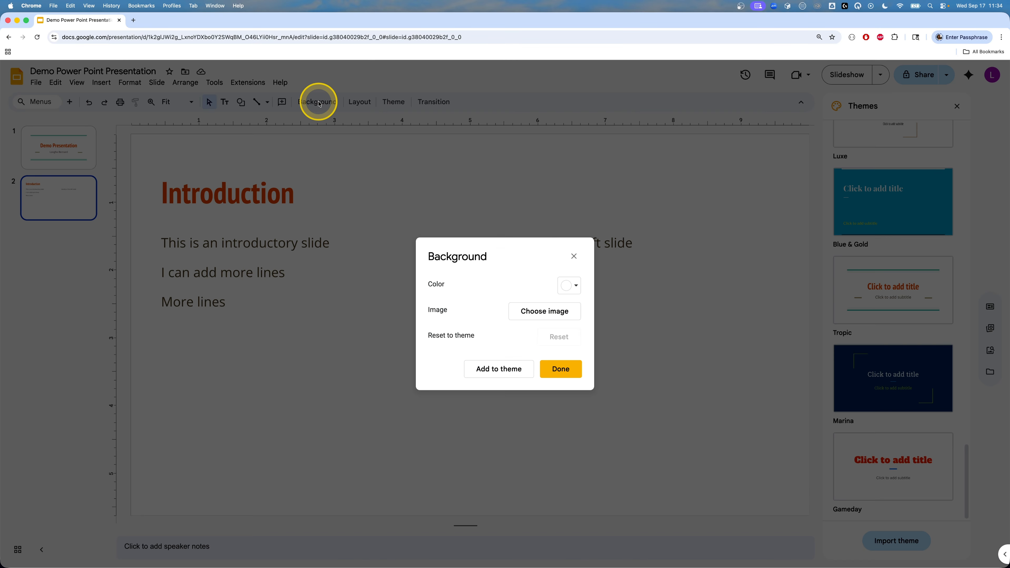
{"action": "left_click", "coordinate": [567, 286]}
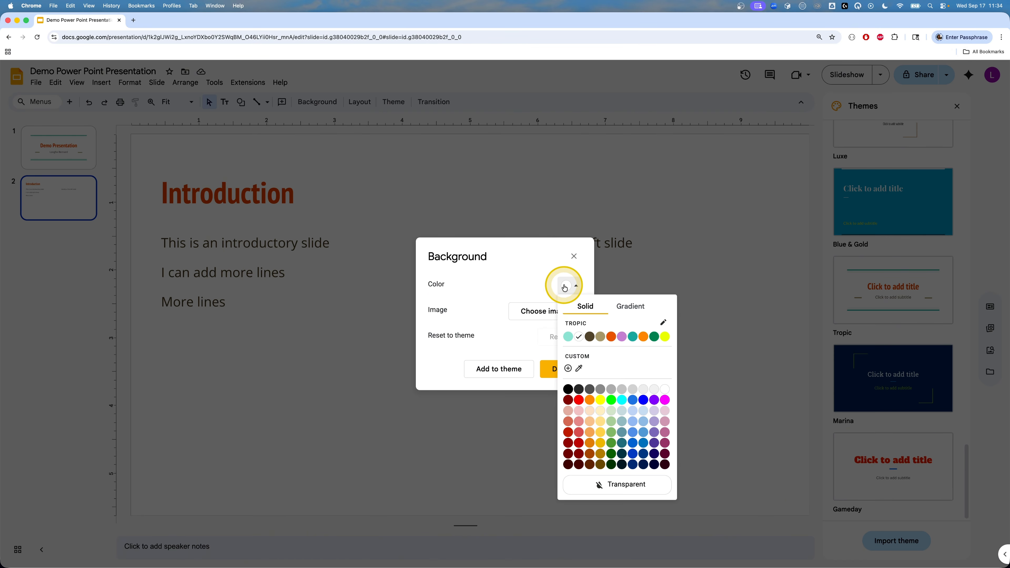
{"action": "left_click", "coordinate": [567, 337]}
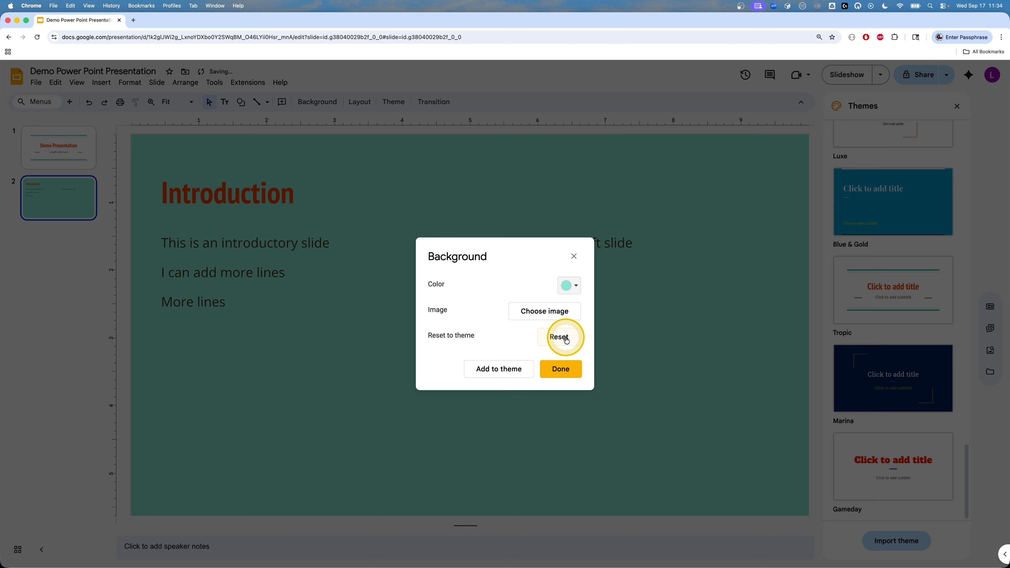
{"action": "left_click", "coordinate": [569, 287]}
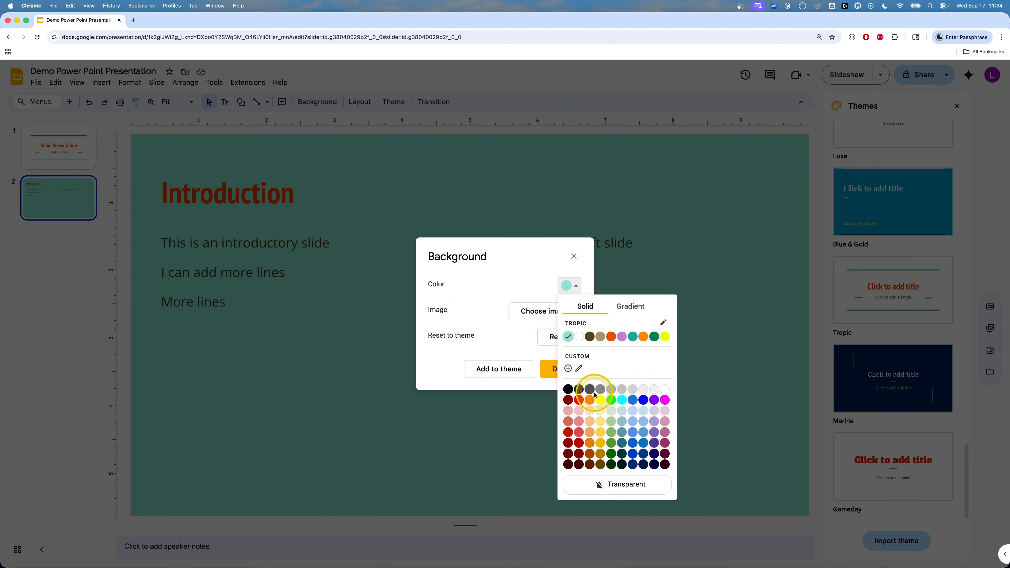
{"action": "left_click", "coordinate": [632, 411]}
{"action": "left_click", "coordinate": [564, 371]}
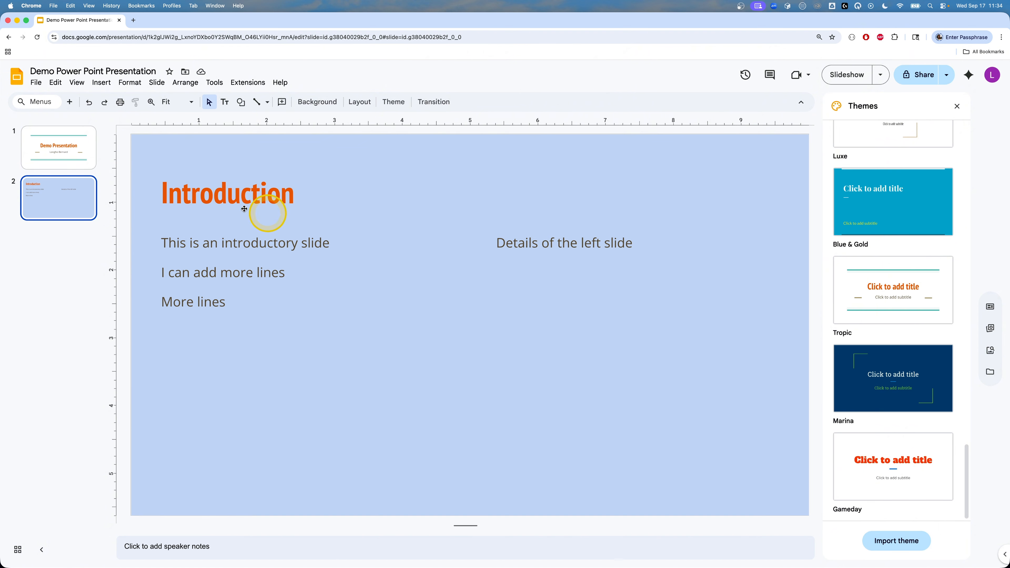
Check the title slide's look against the Introduction slide and close the theme choices.
{"action": "left_click", "coordinate": [68, 155]}
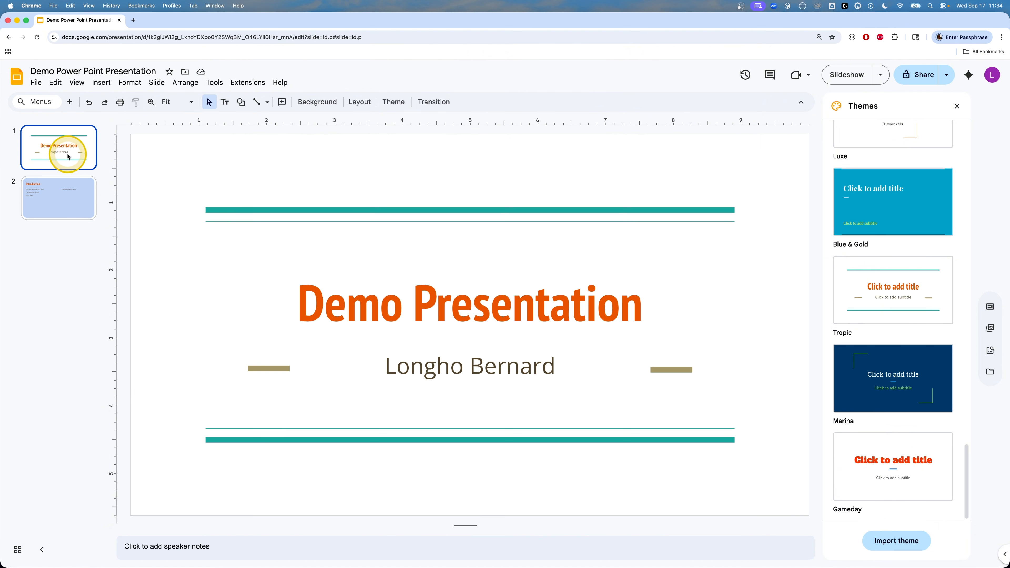
{"action": "left_click", "coordinate": [58, 193]}
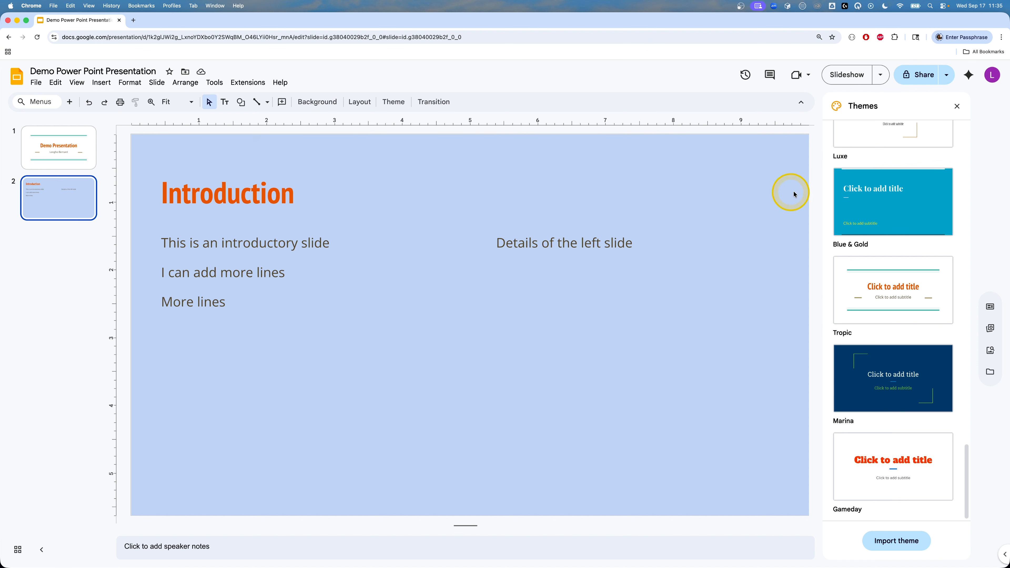
{"action": "left_click", "coordinate": [956, 105]}
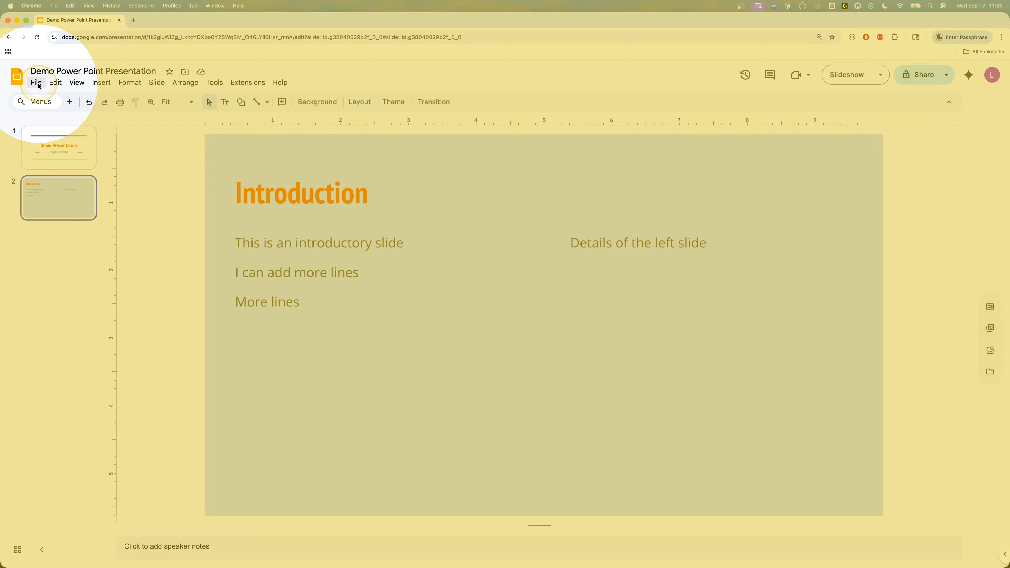
Download the presentation as a Microsoft PowerPoint (.pptx) file.
{"action": "left_click", "coordinate": [38, 85]}
{"action": "left_click", "coordinate": [38, 85]}
{"action": "left_click", "coordinate": [38, 85]}
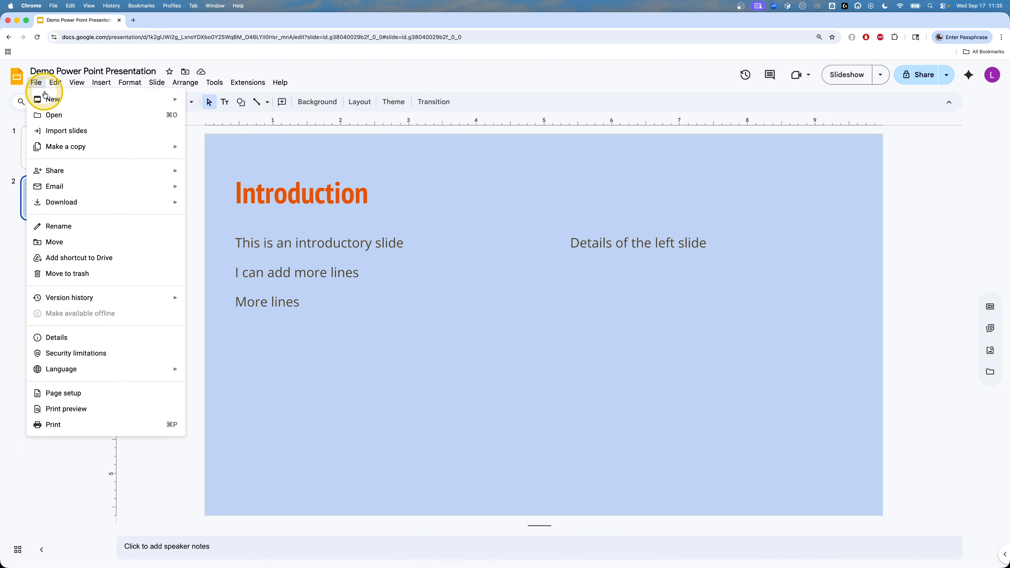
{"action": "mouse_move", "coordinate": [74, 202]}
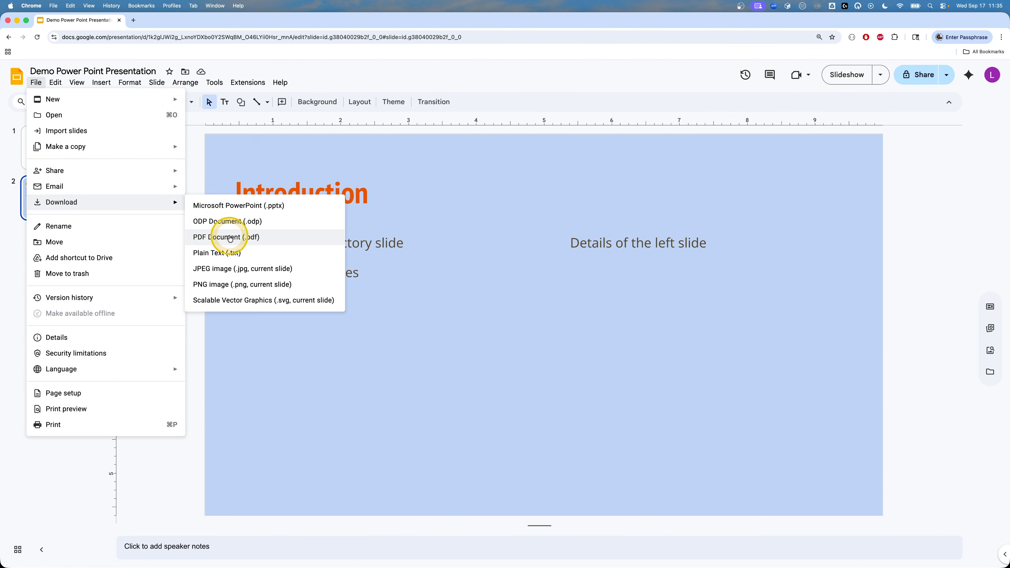
{"action": "left_click", "coordinate": [242, 207]}
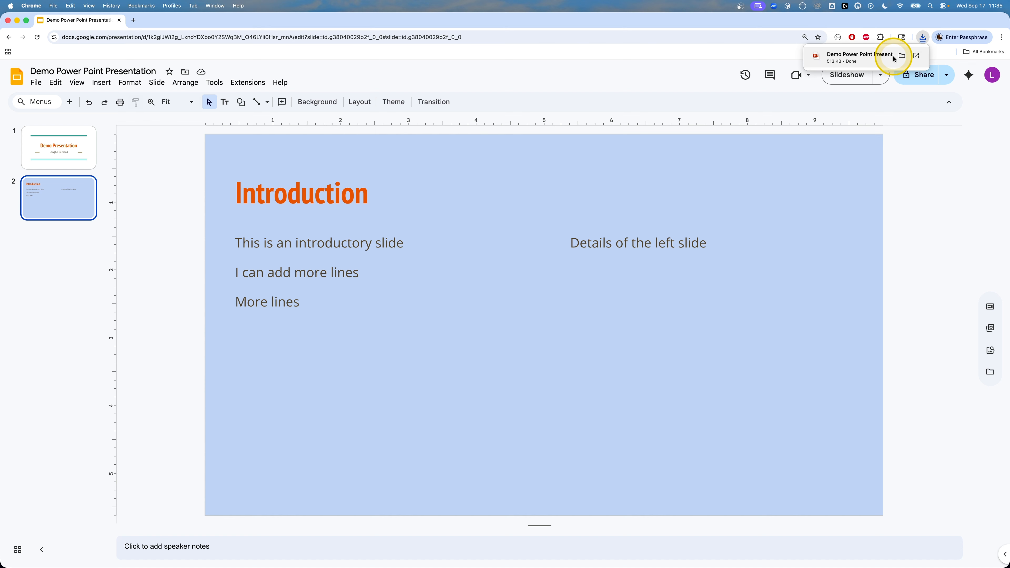
Open the downloaded file in PowerPoint, dismiss the What's New window, inspect the Introduction slide and close the file.
{"action": "left_click", "coordinate": [882, 59]}
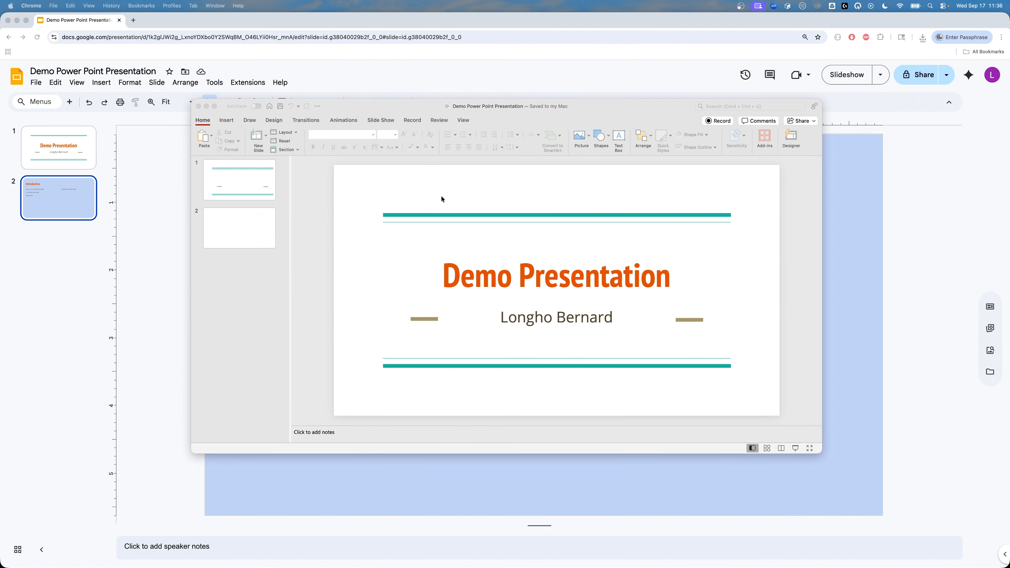
{"action": "left_click", "coordinate": [442, 229]}
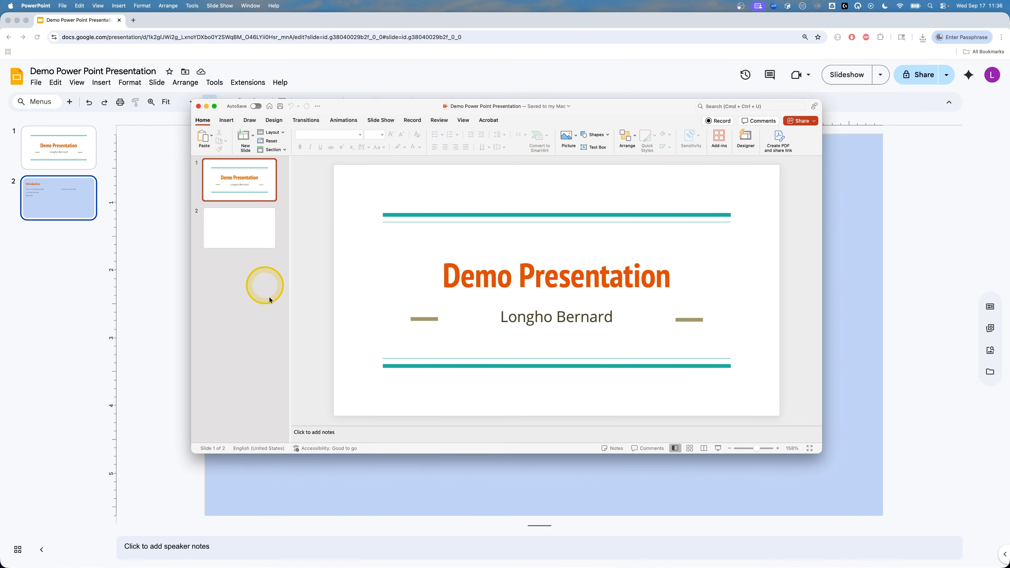
{"action": "left_click", "coordinate": [249, 235]}
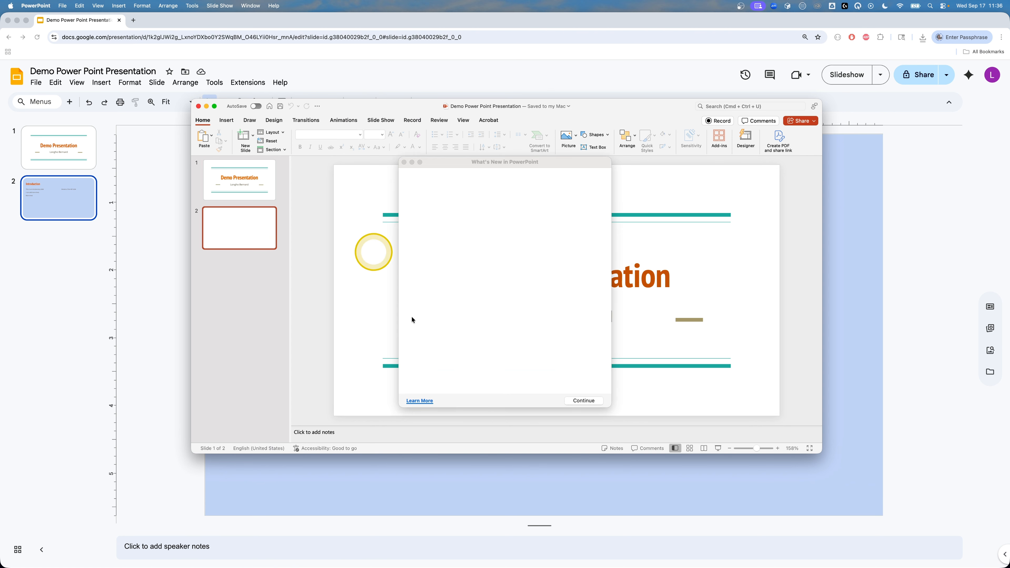
{"action": "left_click", "coordinate": [584, 401]}
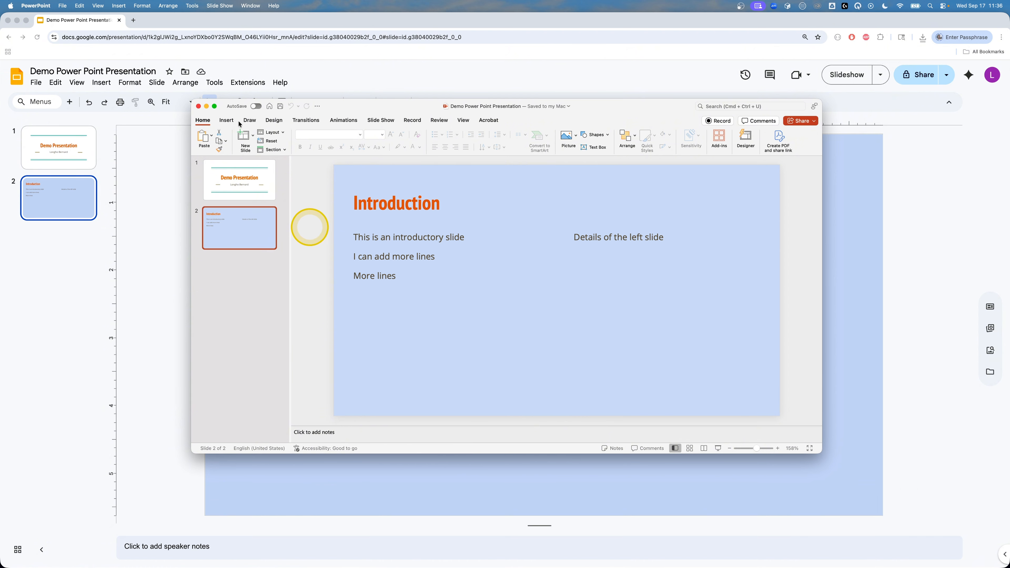
{"action": "left_click", "coordinate": [199, 107]}
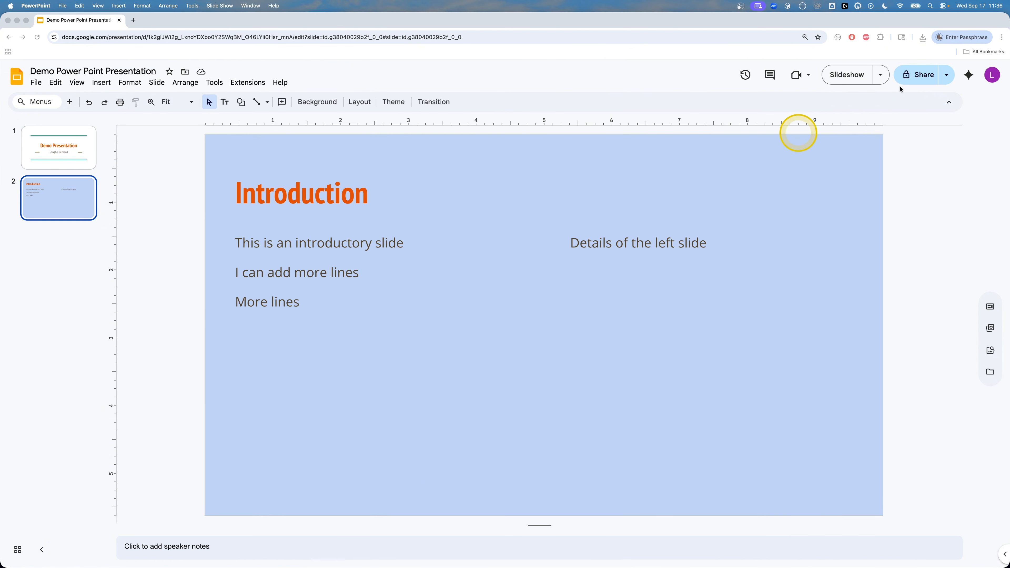
Return to Google Slides, open the presentation's sharing settings and add the collaborator's e-mail address as a recipient.
{"action": "left_click", "coordinate": [916, 77]}
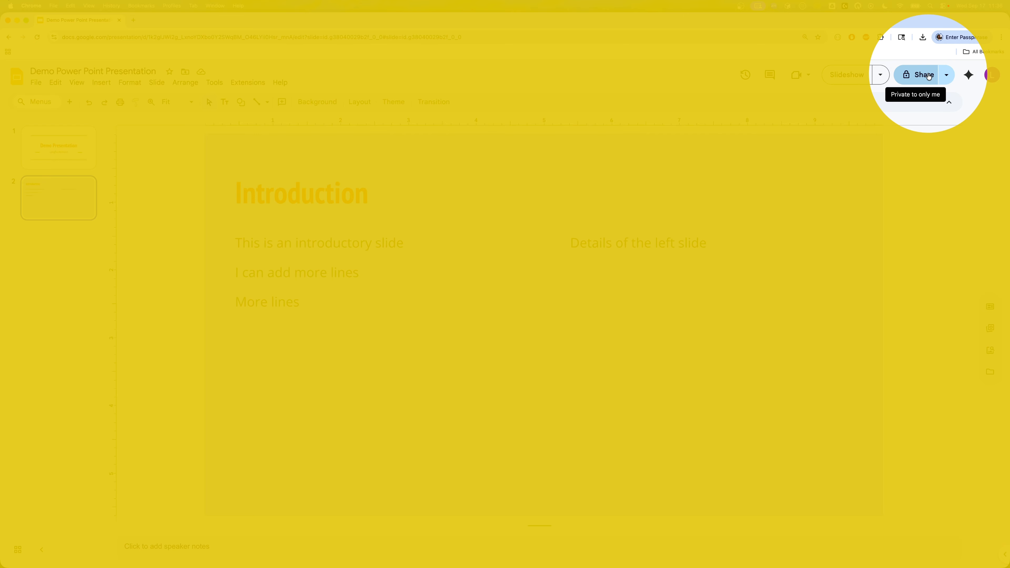
{"action": "left_click", "coordinate": [927, 76]}
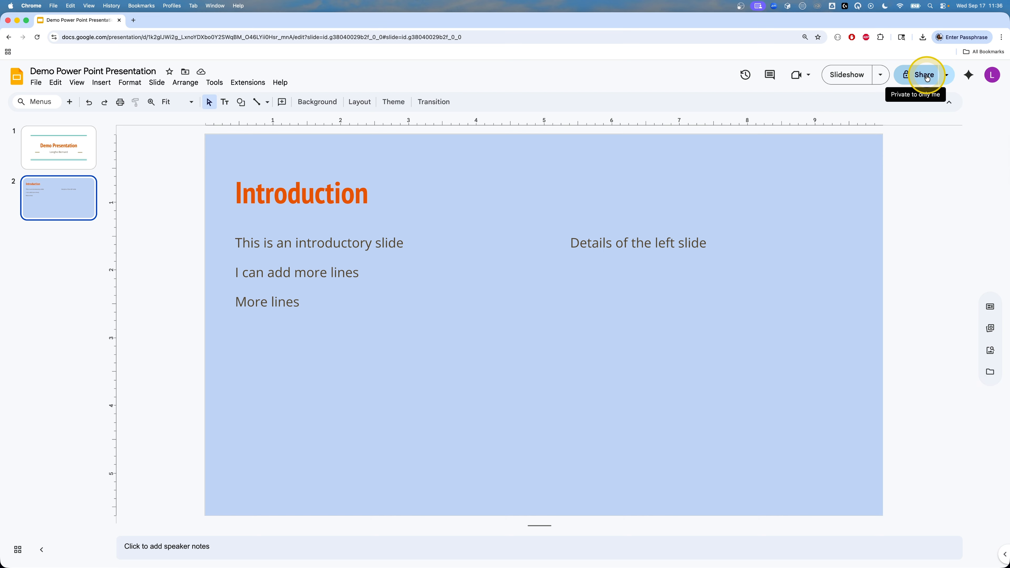
{"action": "left_click", "coordinate": [471, 307]}
{"action": "left_click", "coordinate": [463, 262]}
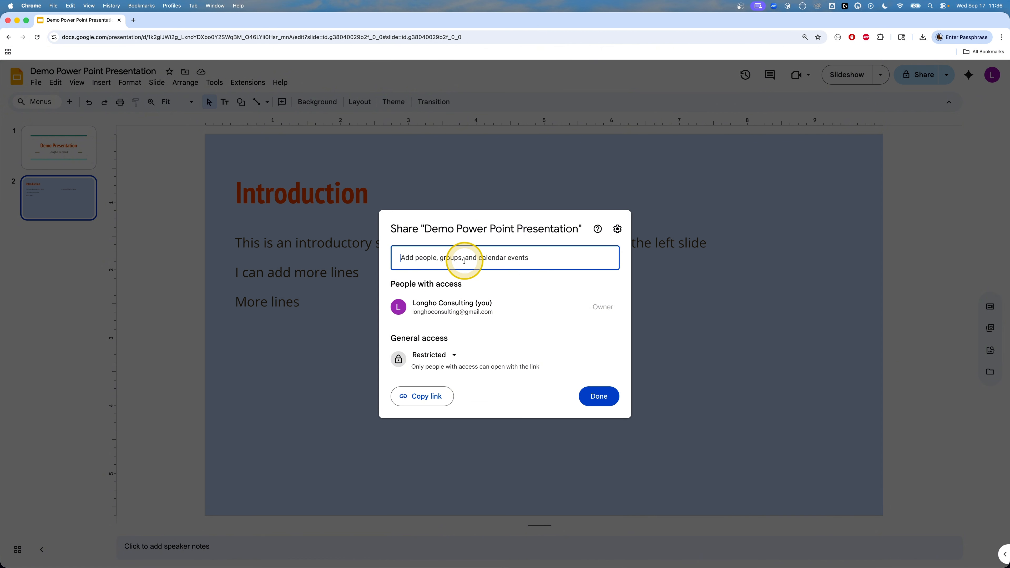
{"action": "key", "text": "super+v"}
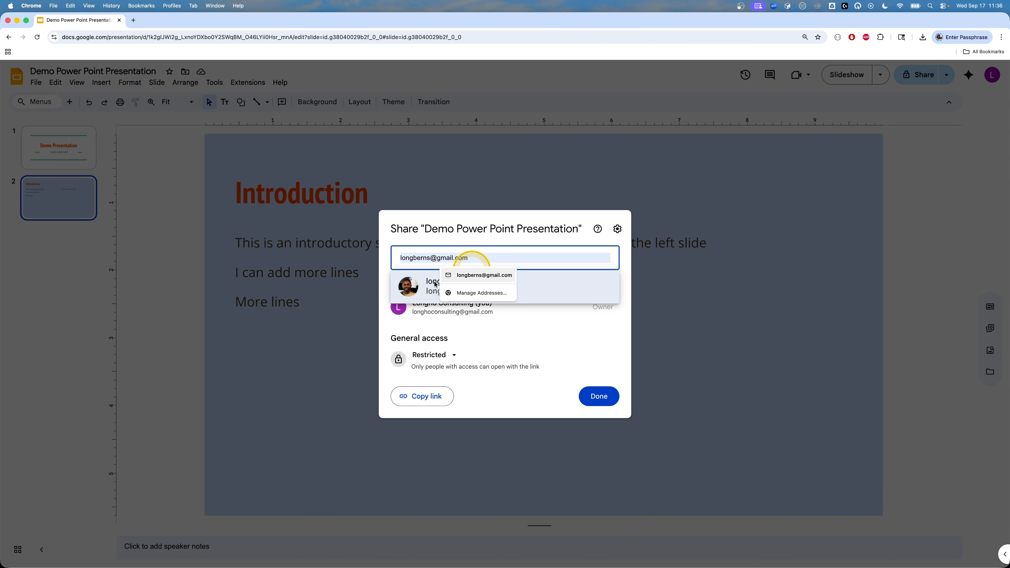
{"action": "left_click", "coordinate": [410, 286]}
{"action": "left_click", "coordinate": [488, 275]}
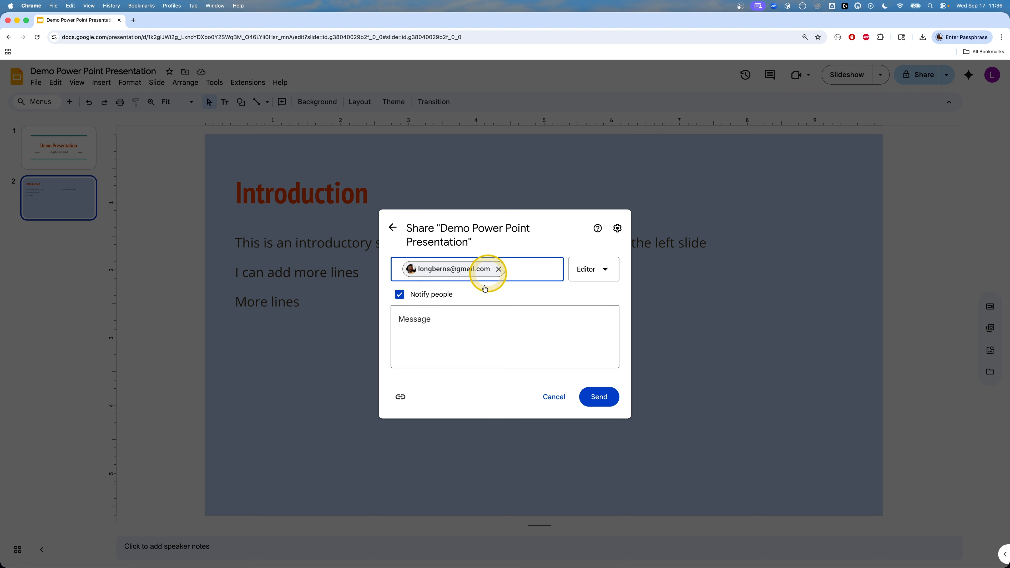
Check the recipient's available access roles, keep Editor, and start the invitation message.
{"action": "left_click", "coordinate": [598, 275]}
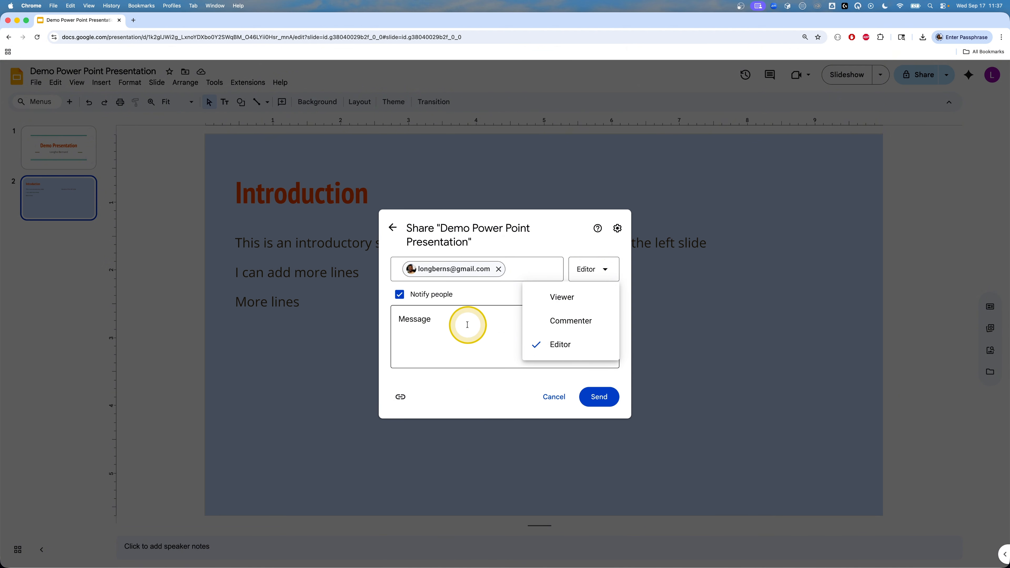
{"action": "left_click", "coordinate": [484, 339]}
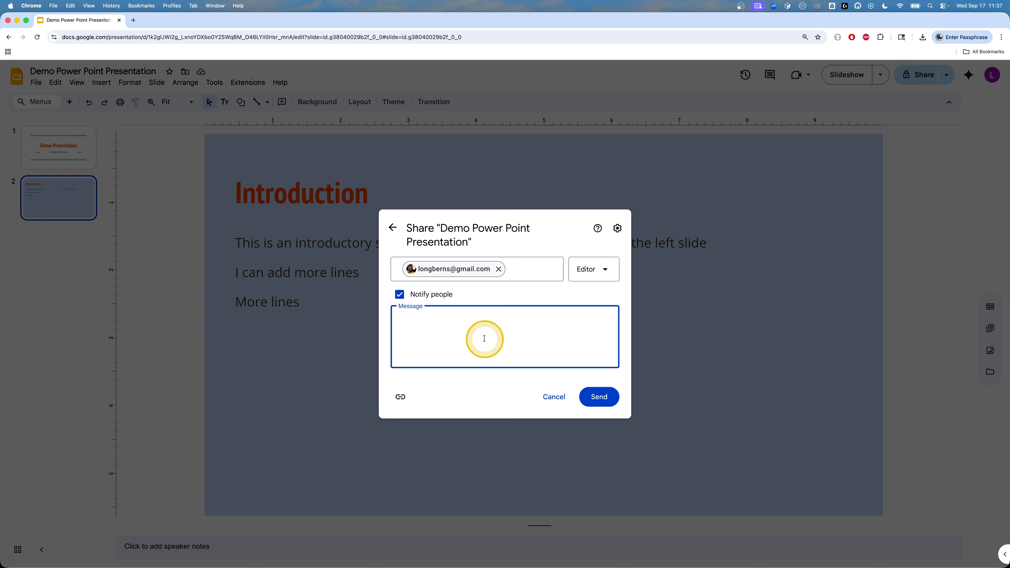